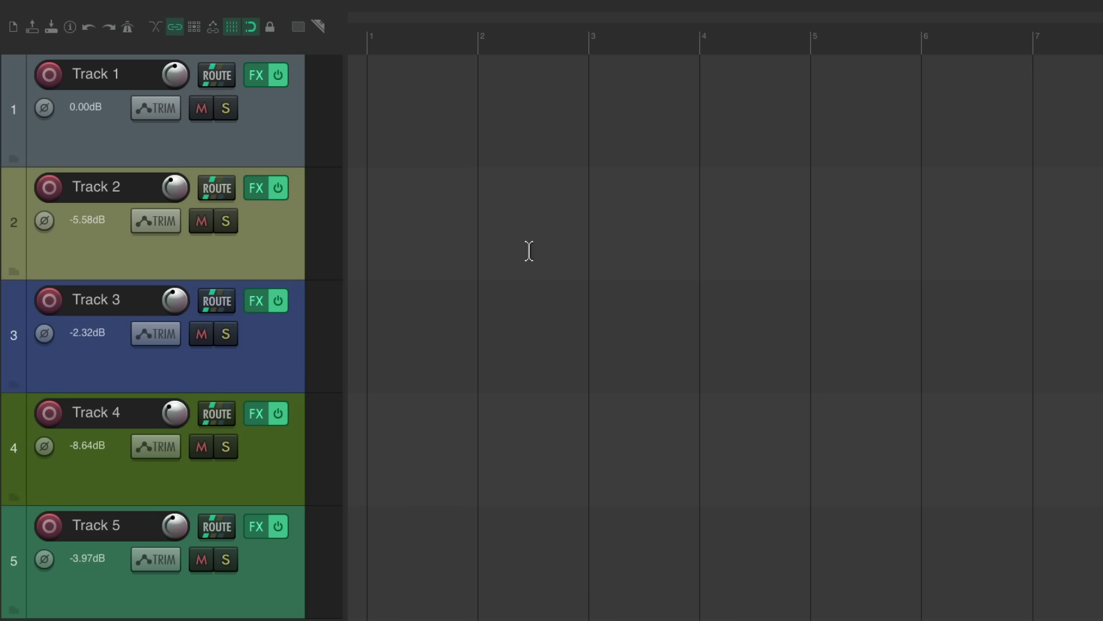
Inspect the effect chains of Tracks 1 through 5 one after another
left_click(256, 80)
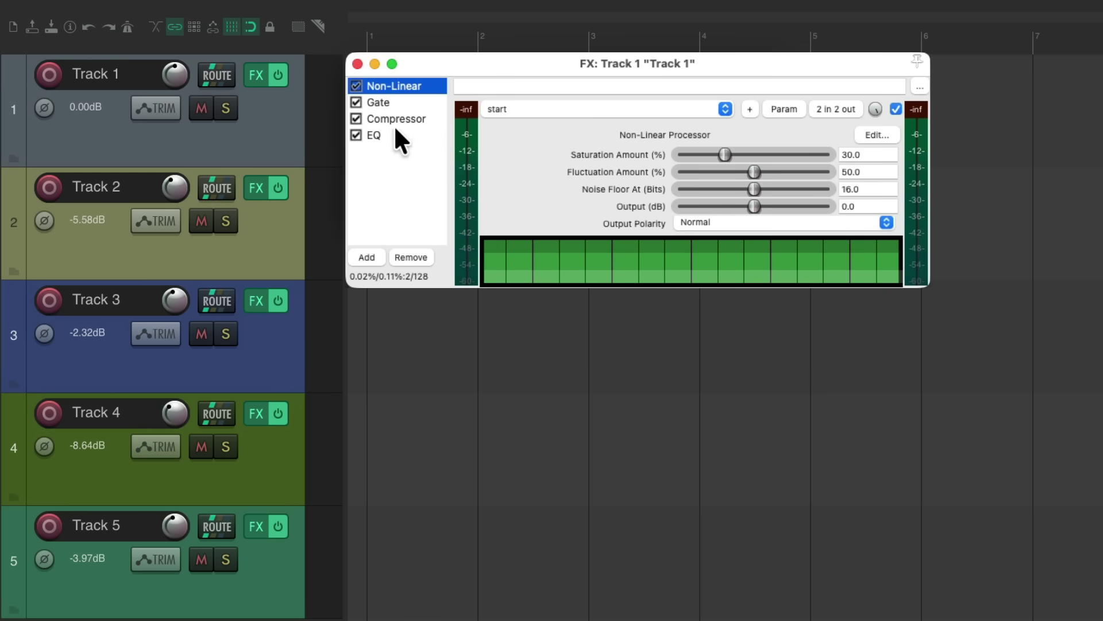
left_click(262, 75)
left_click(261, 185)
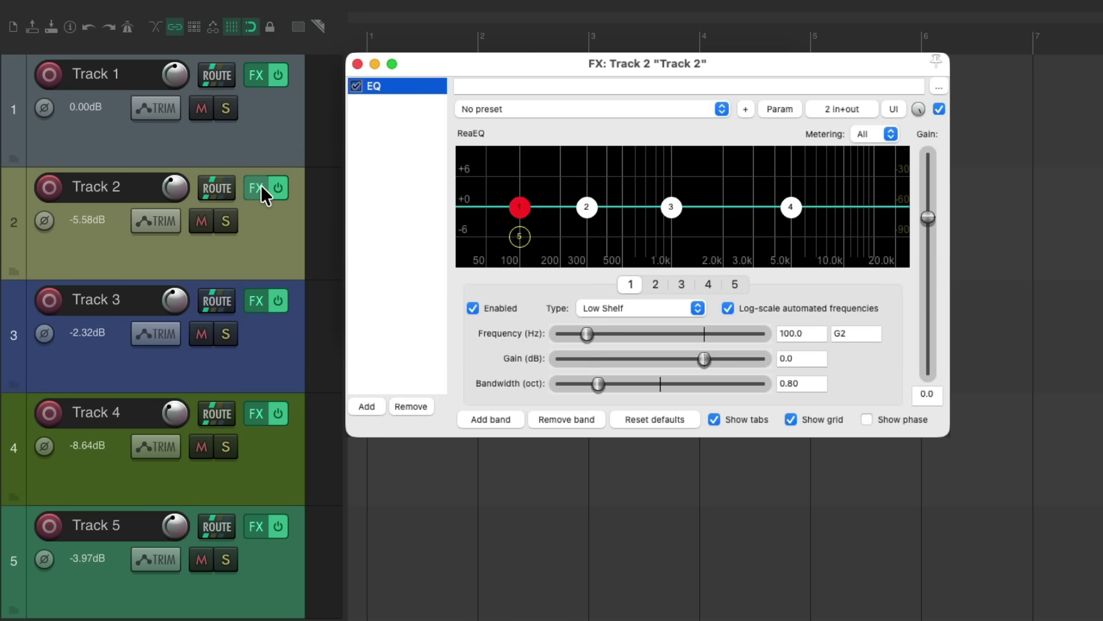
left_click(256, 188)
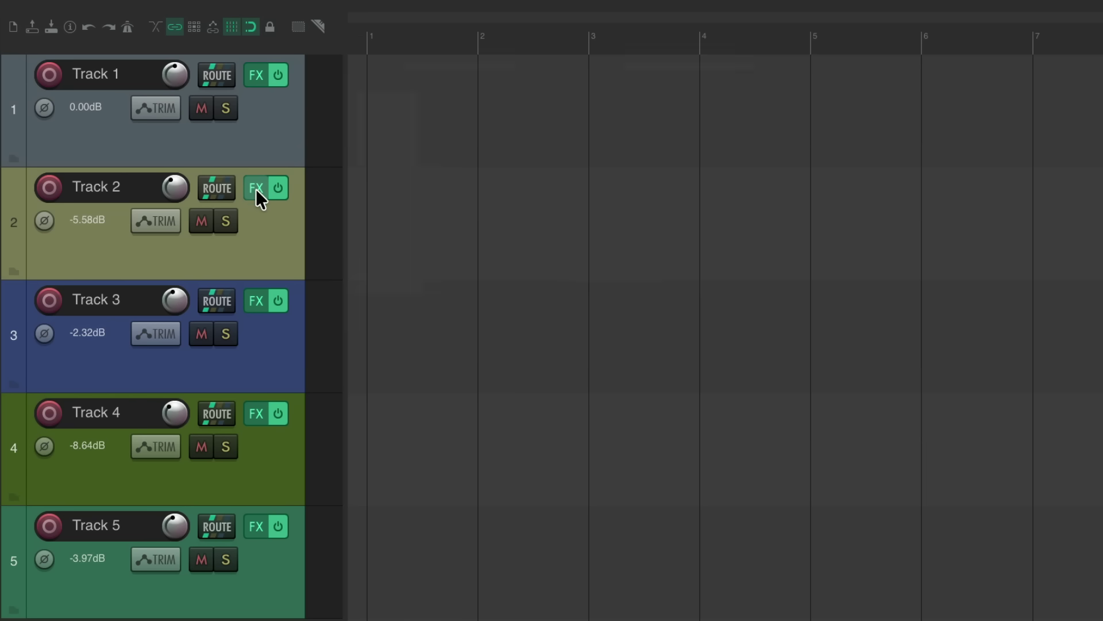
left_click(256, 302)
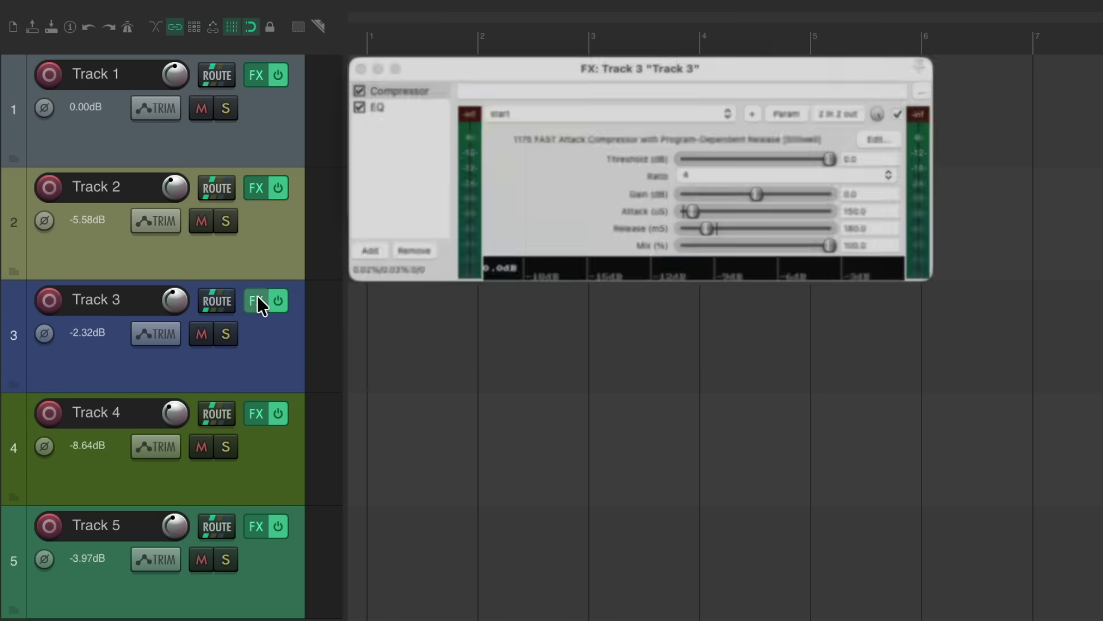
left_click(257, 297)
left_click(255, 409)
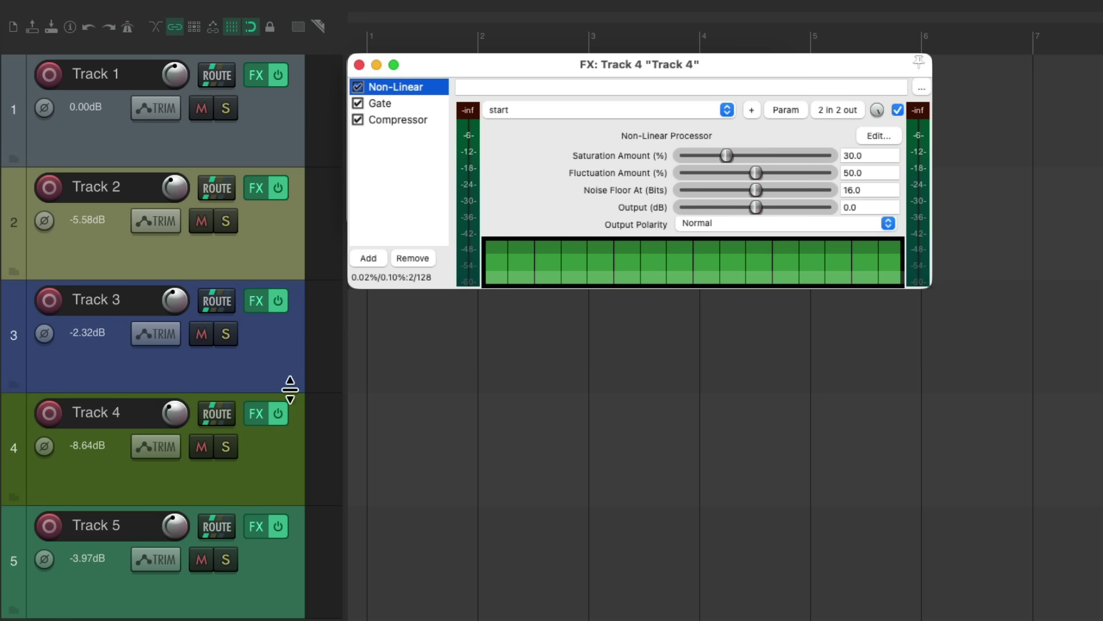
left_click(260, 409)
left_click(258, 524)
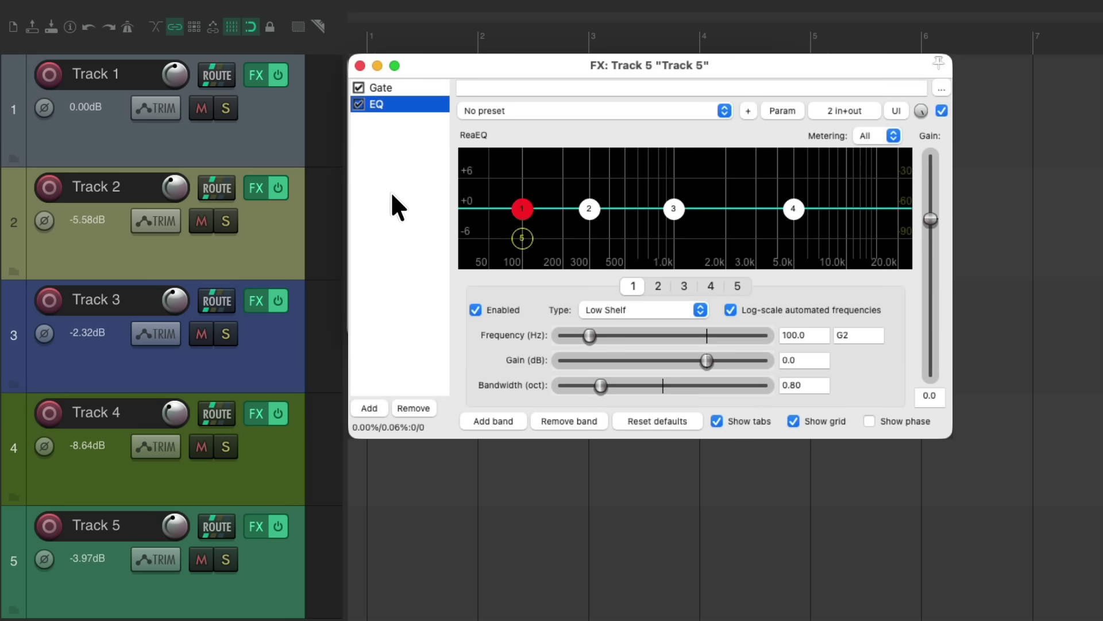
key("Escape")
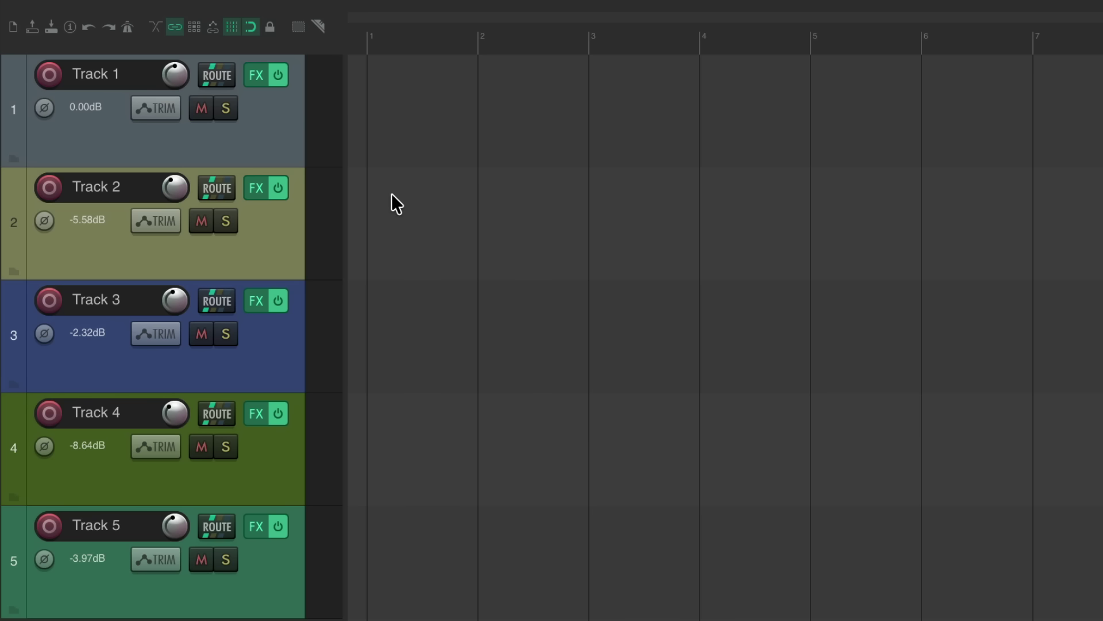
Open the Mixer and drag Track 1's EQ slot across to Track 5's FX list
key("super+m")
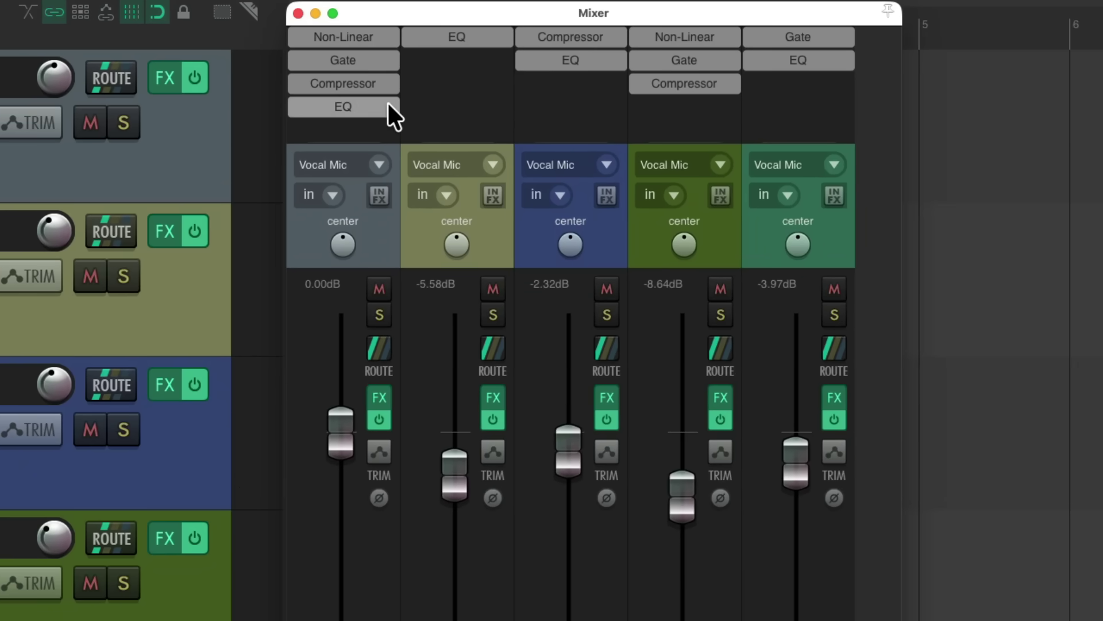
left_click_drag(388, 103, 599, 110)
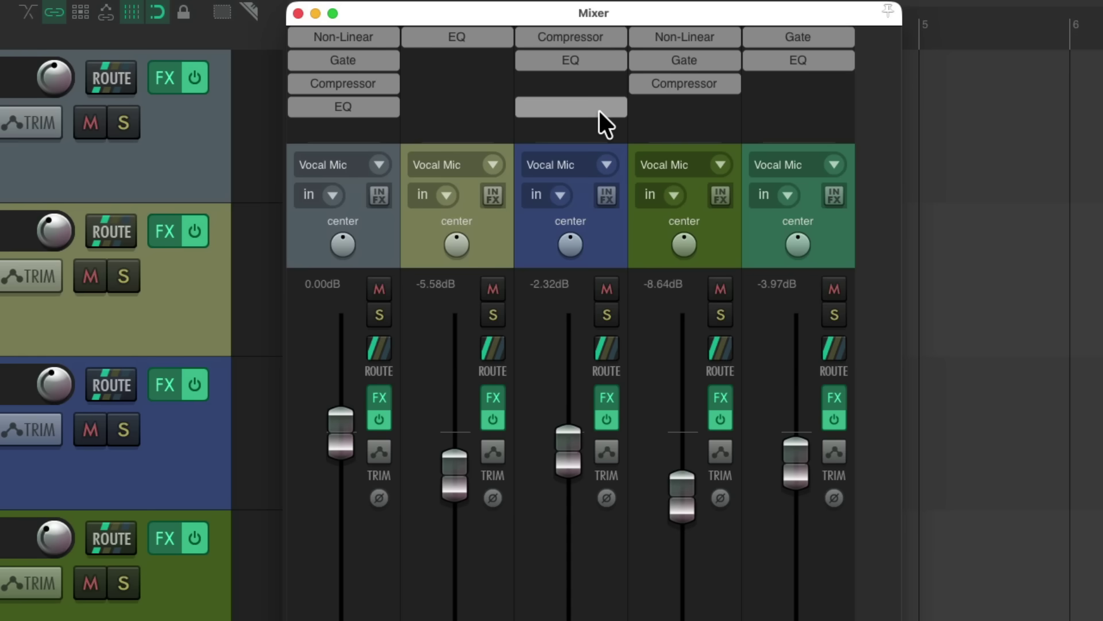
left_click_drag(599, 110, 744, 106)
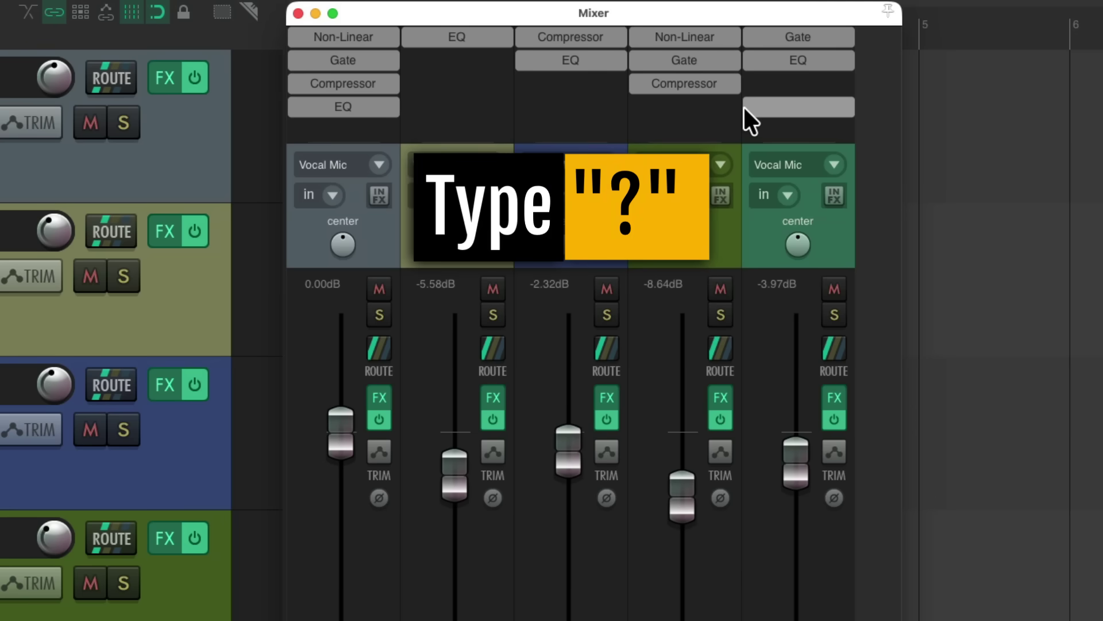
Open the Actions list filtered by 'sws toggle fx bypass'
key("shift+slash")
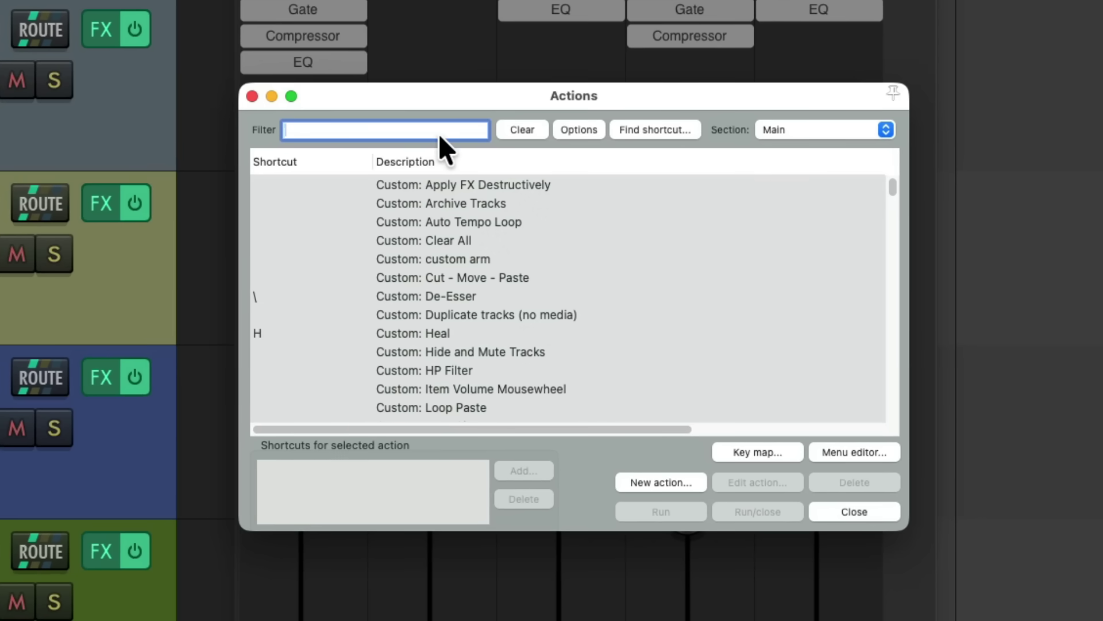
type("sws toggle fx ")
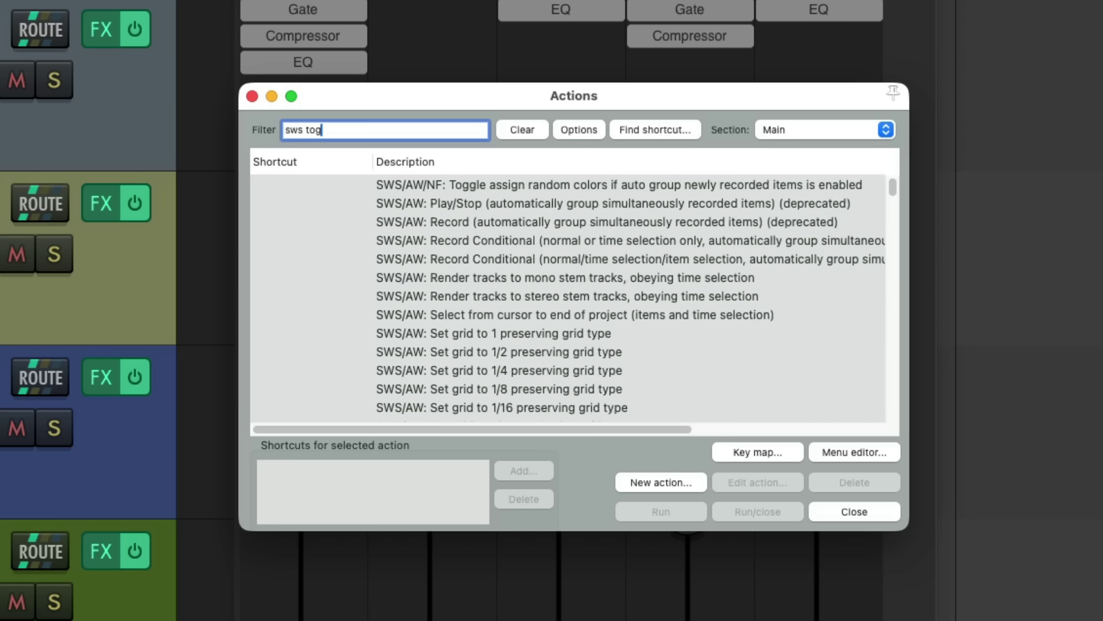
type("bypass")
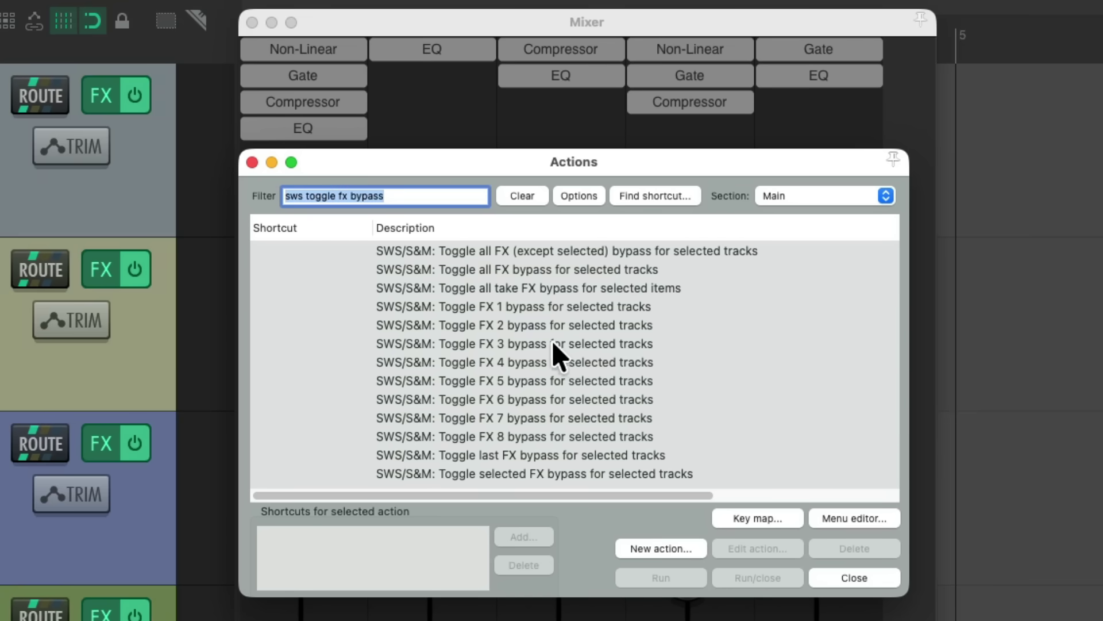
left_click(541, 308)
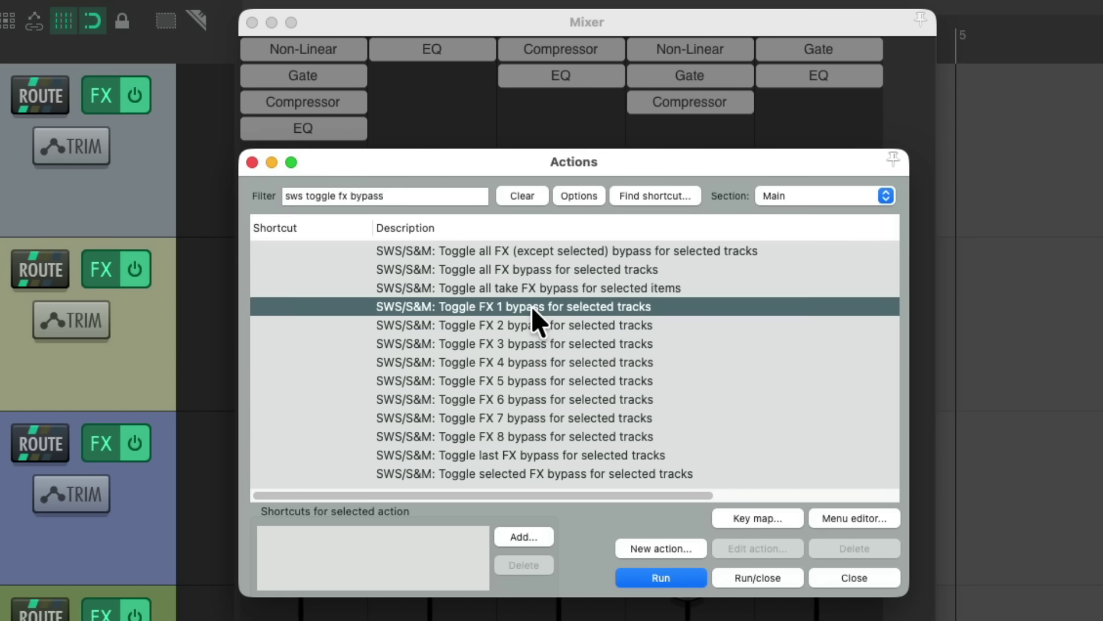
double_click(531, 306)
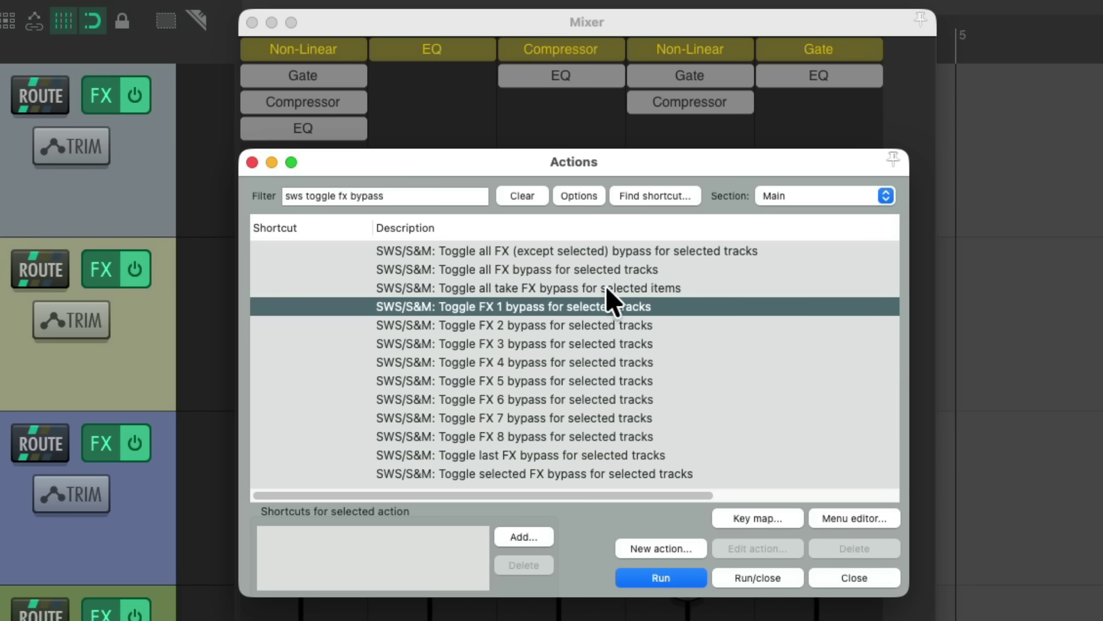
double_click(566, 325)
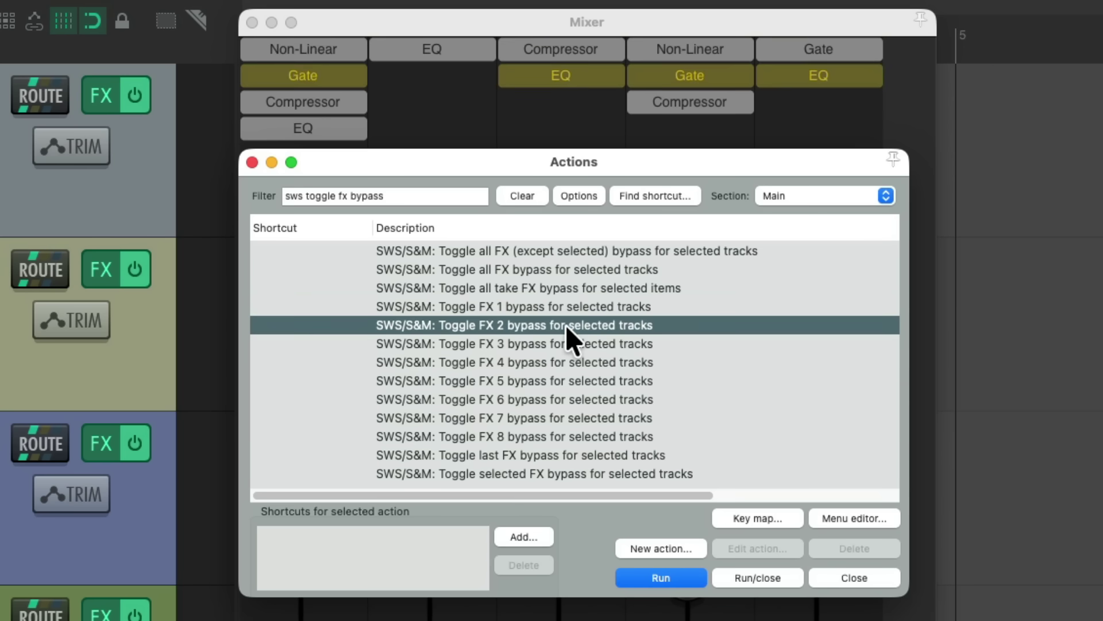
double_click(565, 325)
double_click(570, 344)
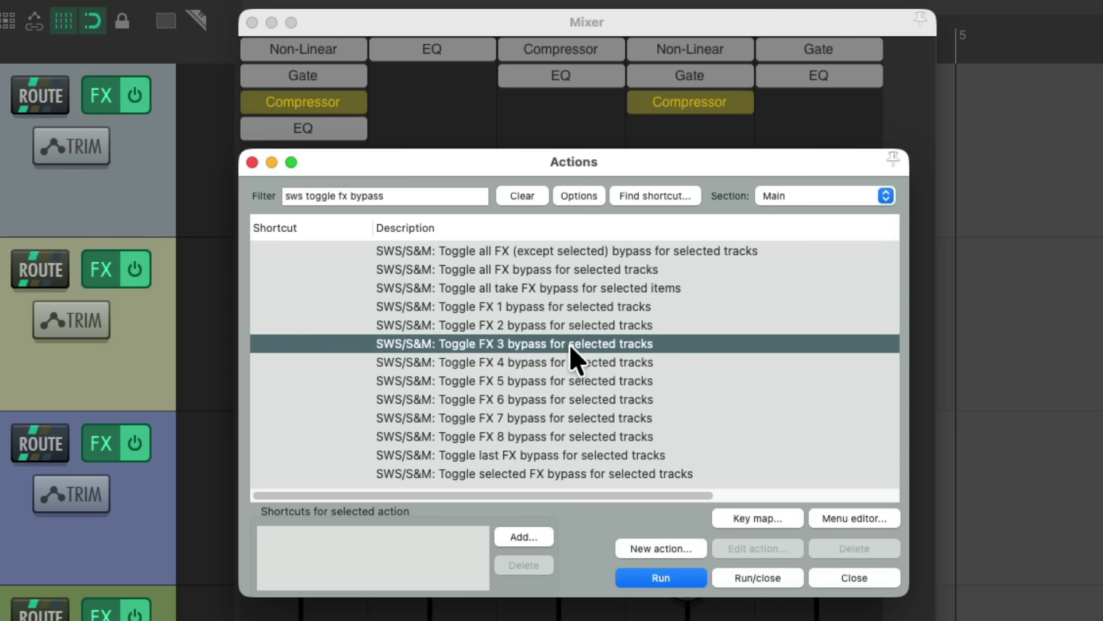
double_click(570, 344)
double_click(578, 361)
double_click(577, 361)
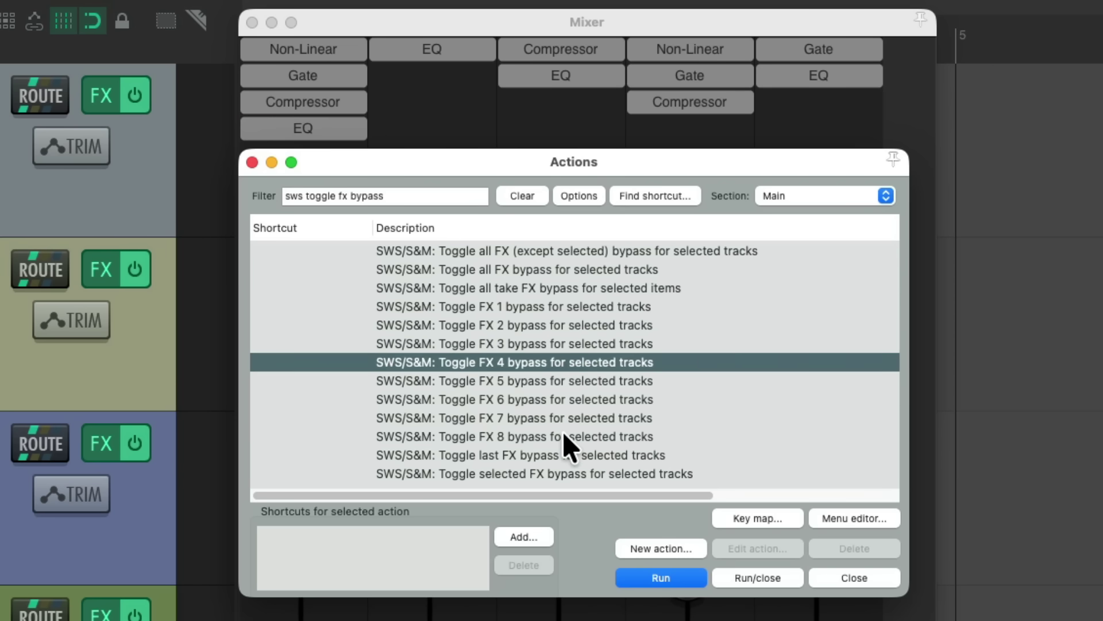
left_click(567, 271)
double_click(547, 266)
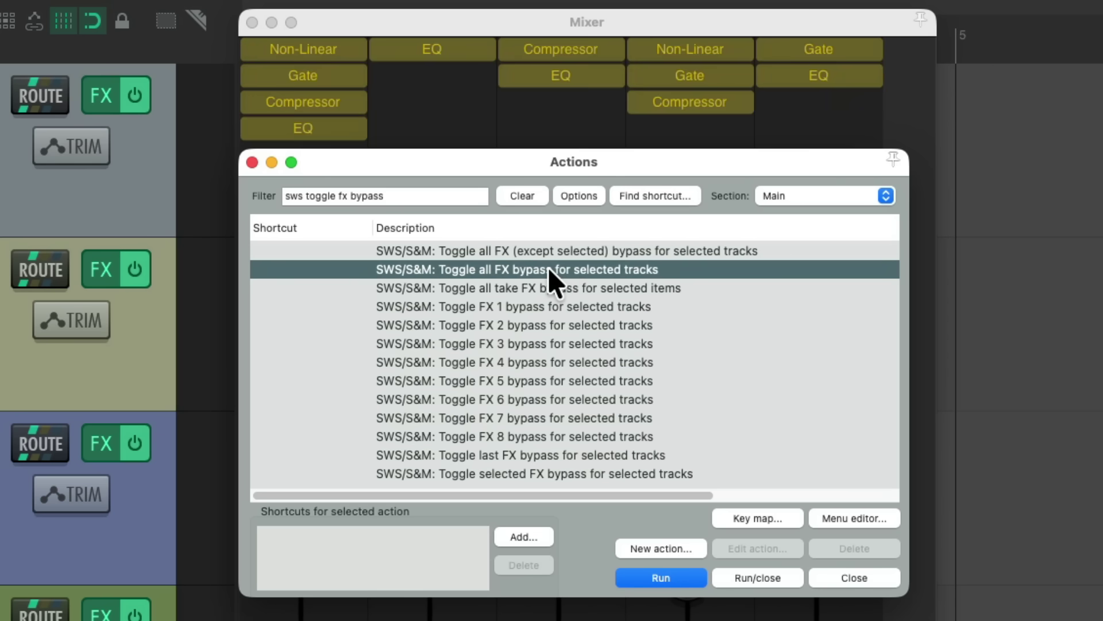
double_click(547, 266)
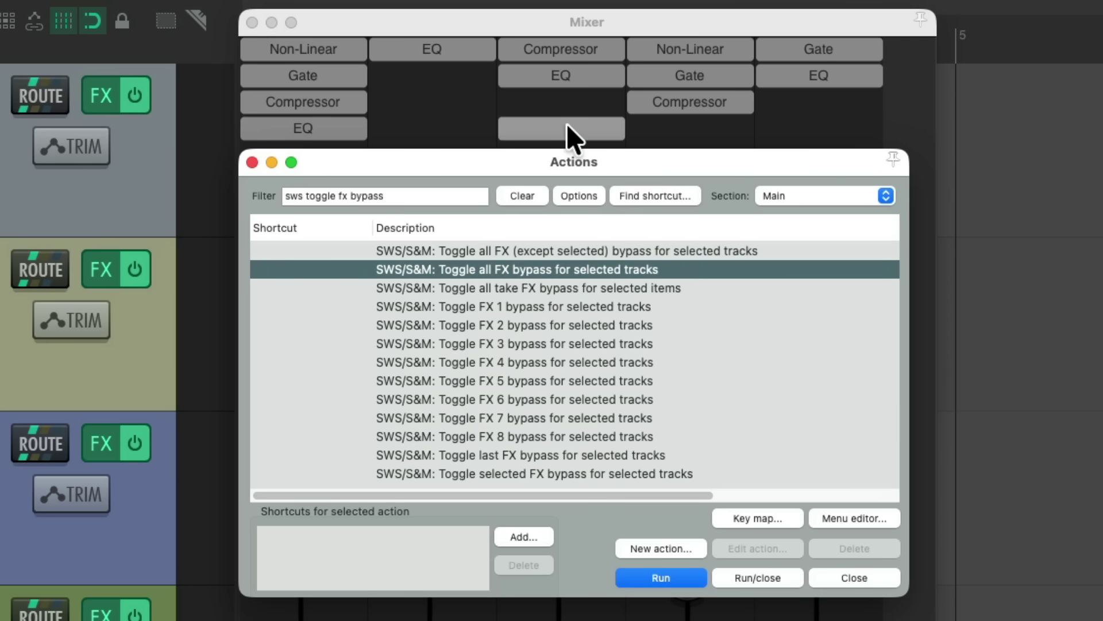
Close the Actions list and add a Container plugin below EQ on Track 2
left_click(567, 123)
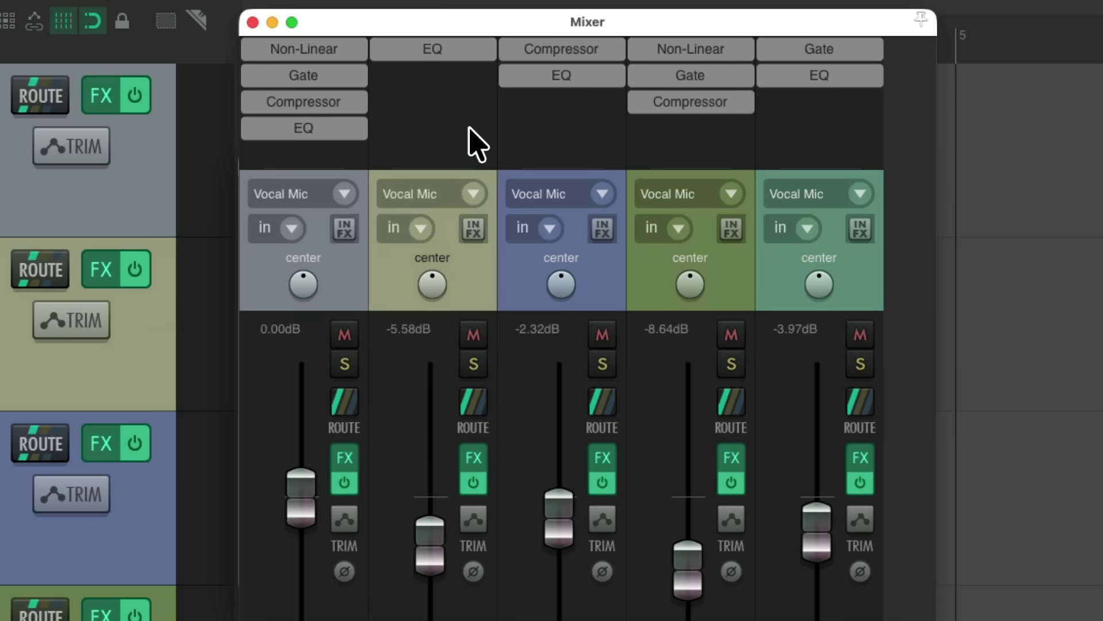
double_click(566, 121)
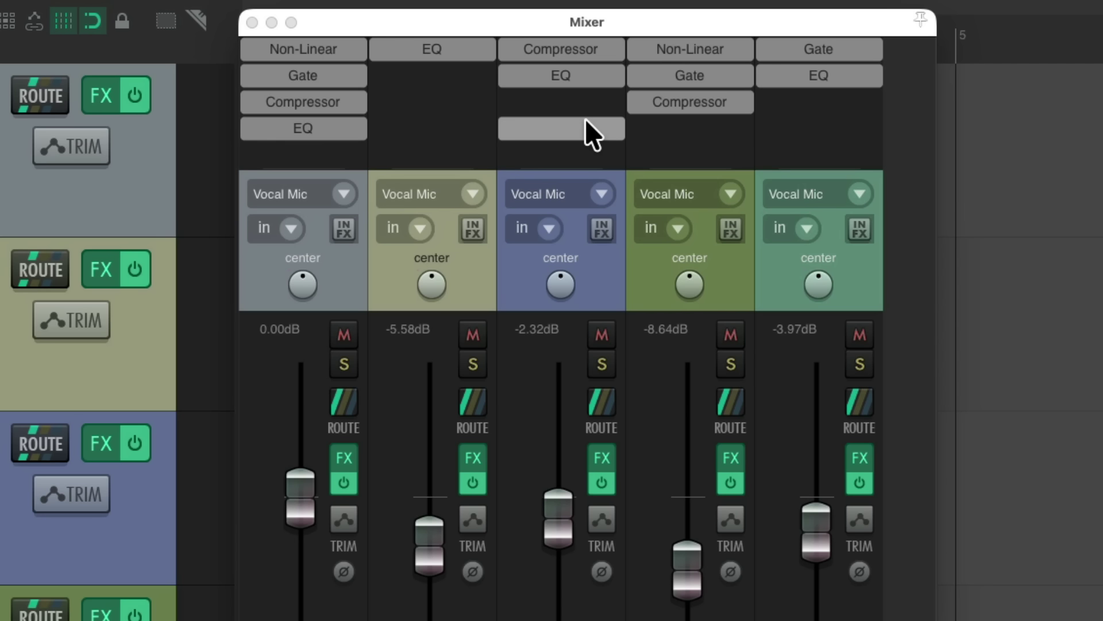
left_click_drag(585, 117, 459, 72)
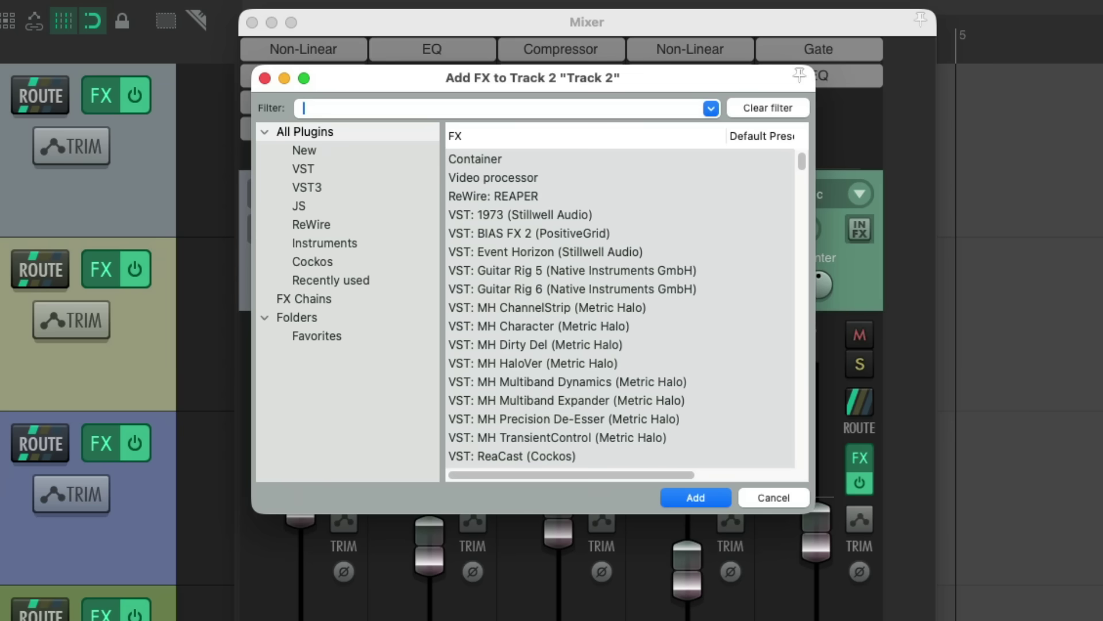
left_click(517, 157)
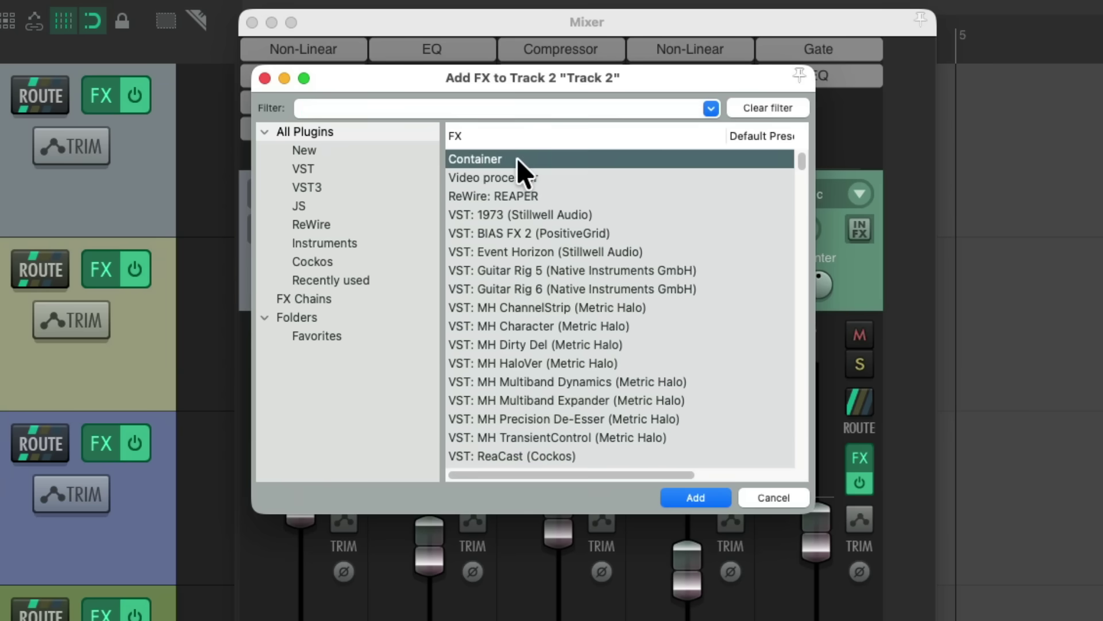
double_click(517, 158)
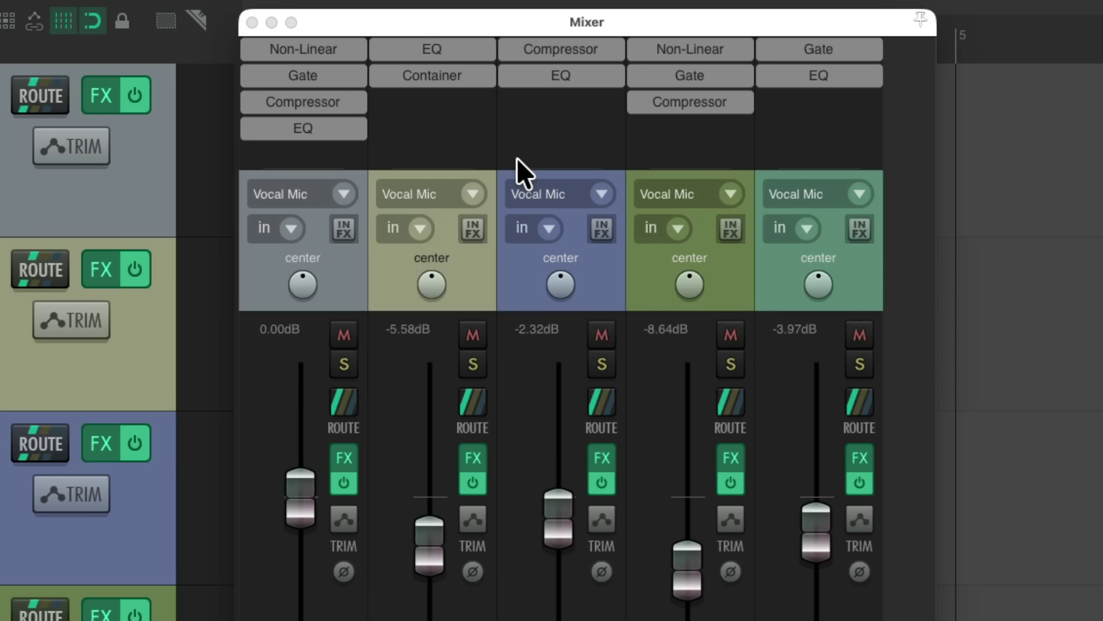
Rename Track 2's Container to '---------' and close its FX chain window
left_click(477, 450)
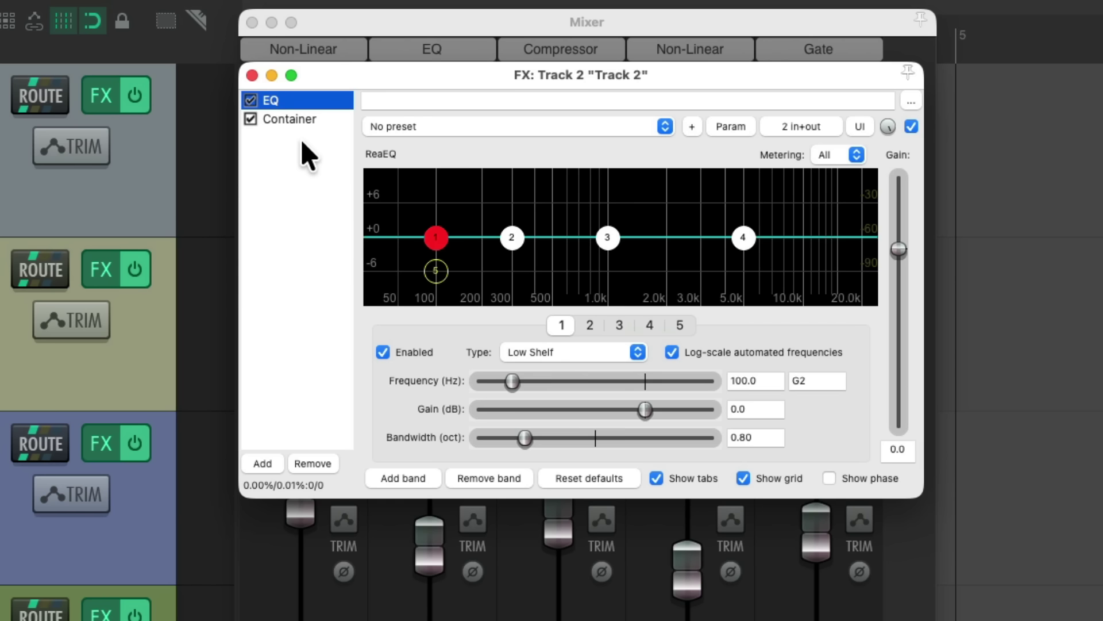
left_click(315, 120)
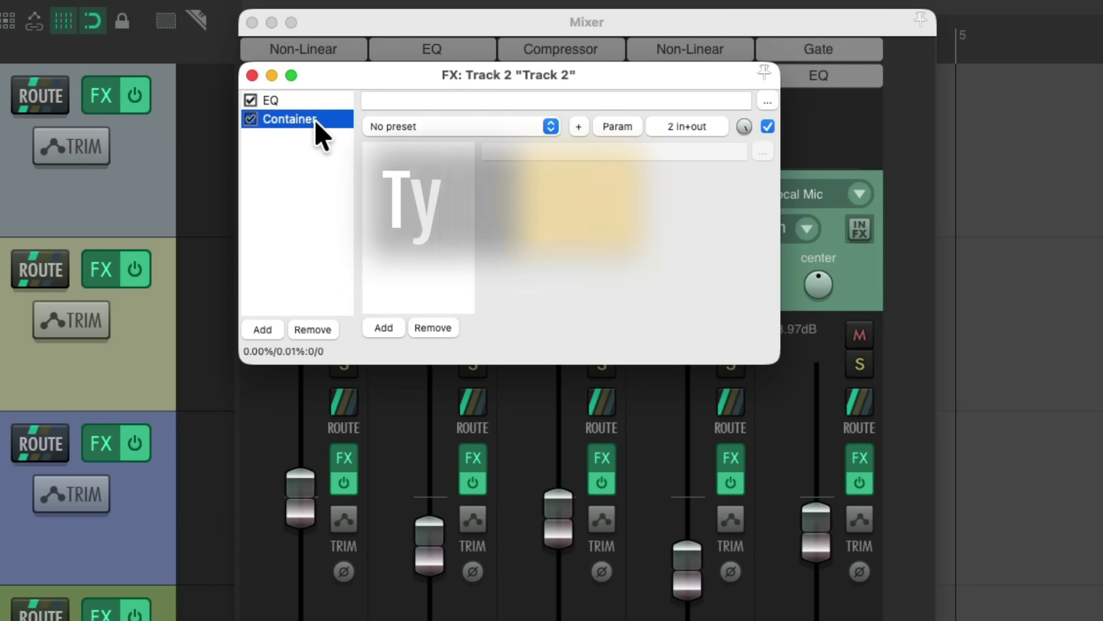
key("F2")
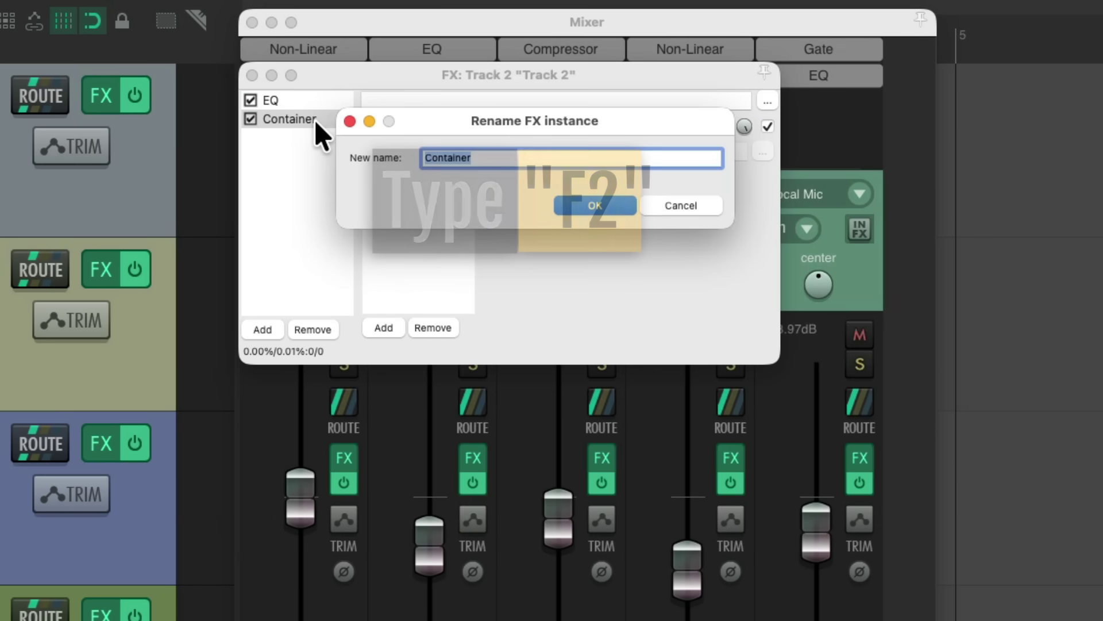
type("---------")
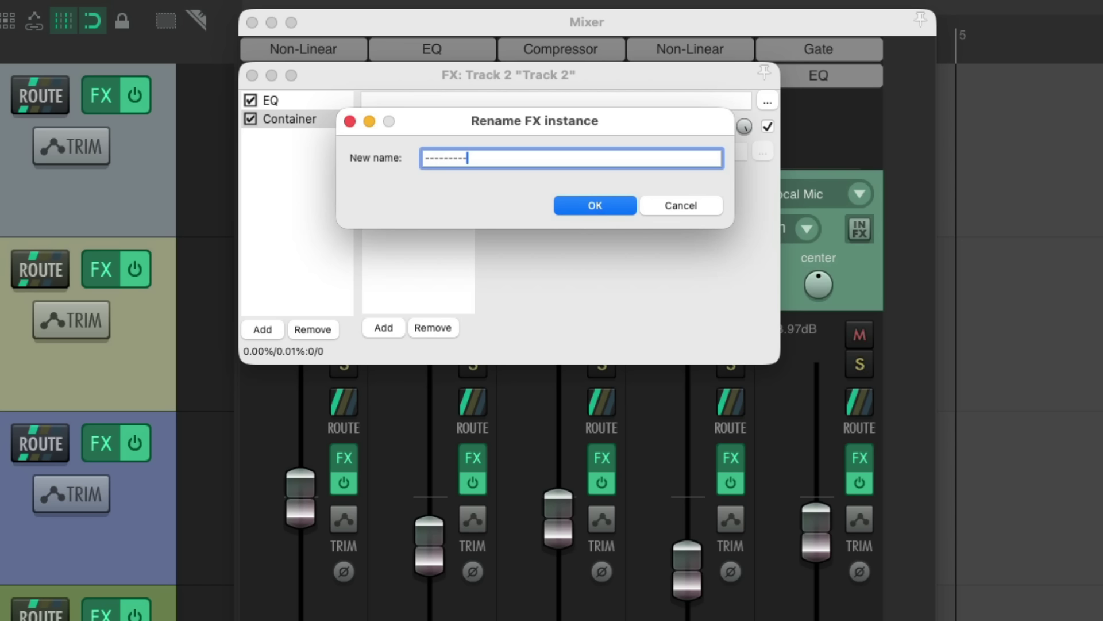
key("Return")
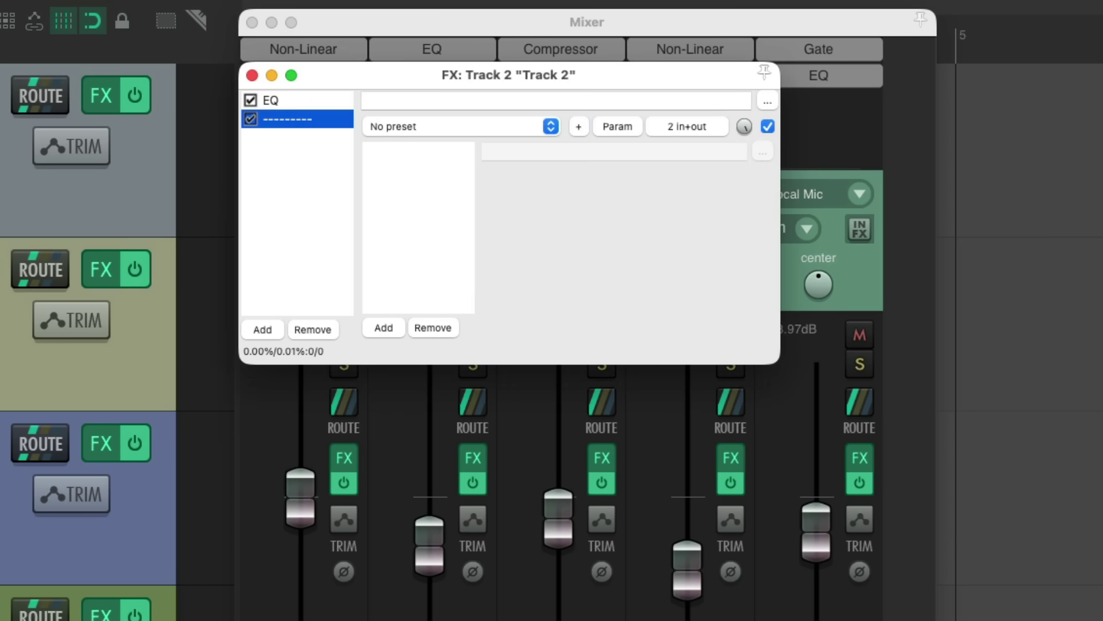
key("Escape")
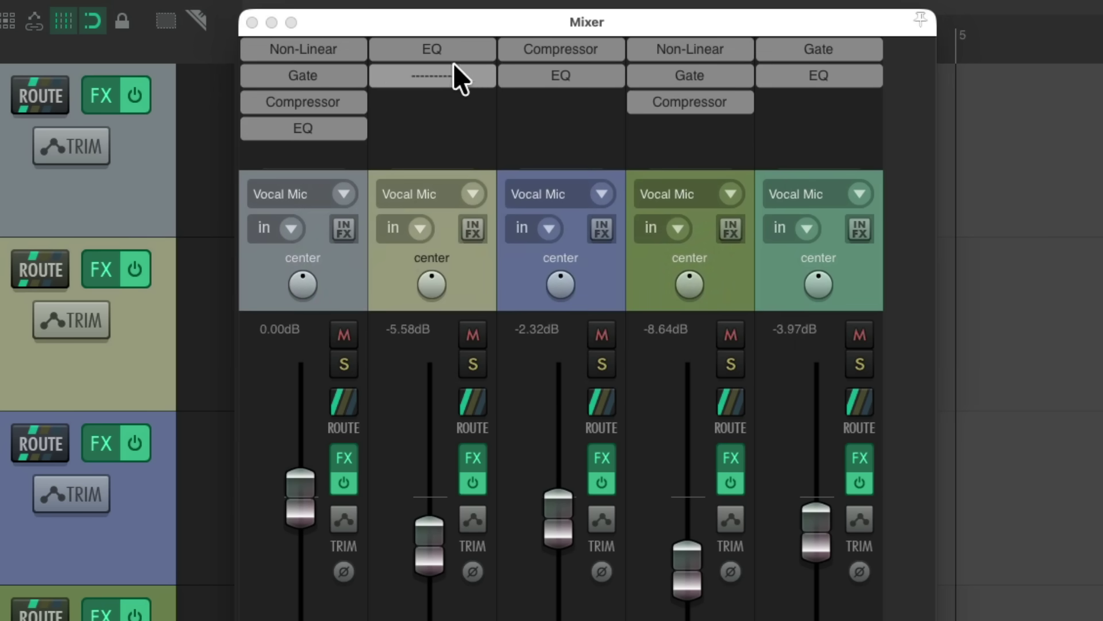
Copy the dash placeholder into empty slots and move EQ, Compressor and Gate into their rows on tracks 2, 3 and 5
left_click_drag(474, 74, 786, 124)
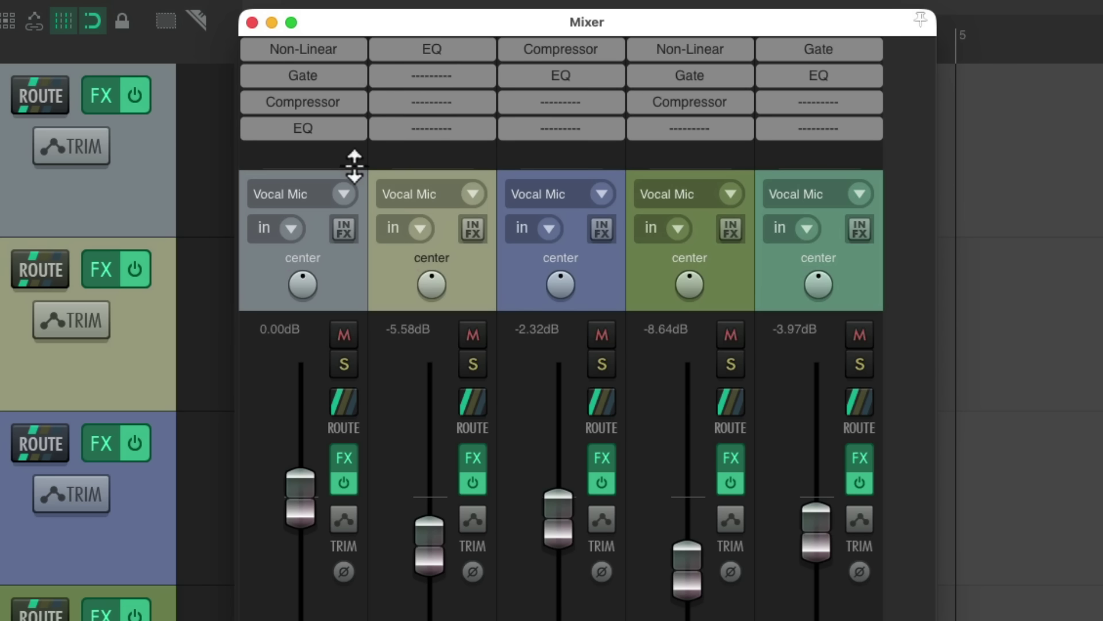
left_click_drag(463, 58, 478, 135)
left_click_drag(590, 79, 613, 137)
left_click_drag(593, 62, 599, 102)
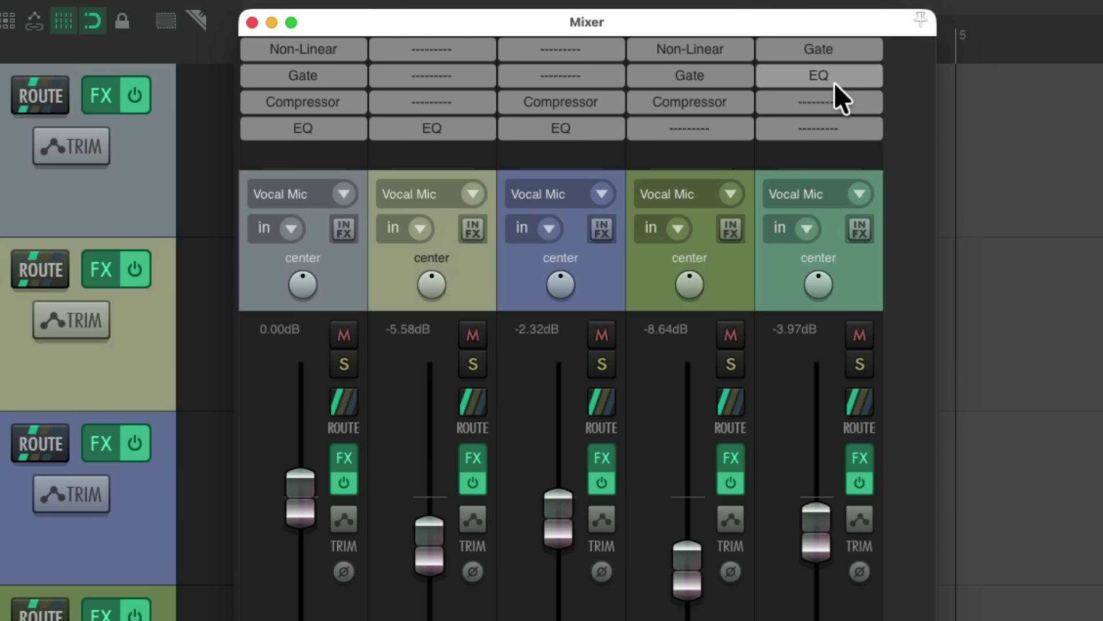
left_click_drag(834, 81, 845, 130)
left_click_drag(848, 52, 853, 88)
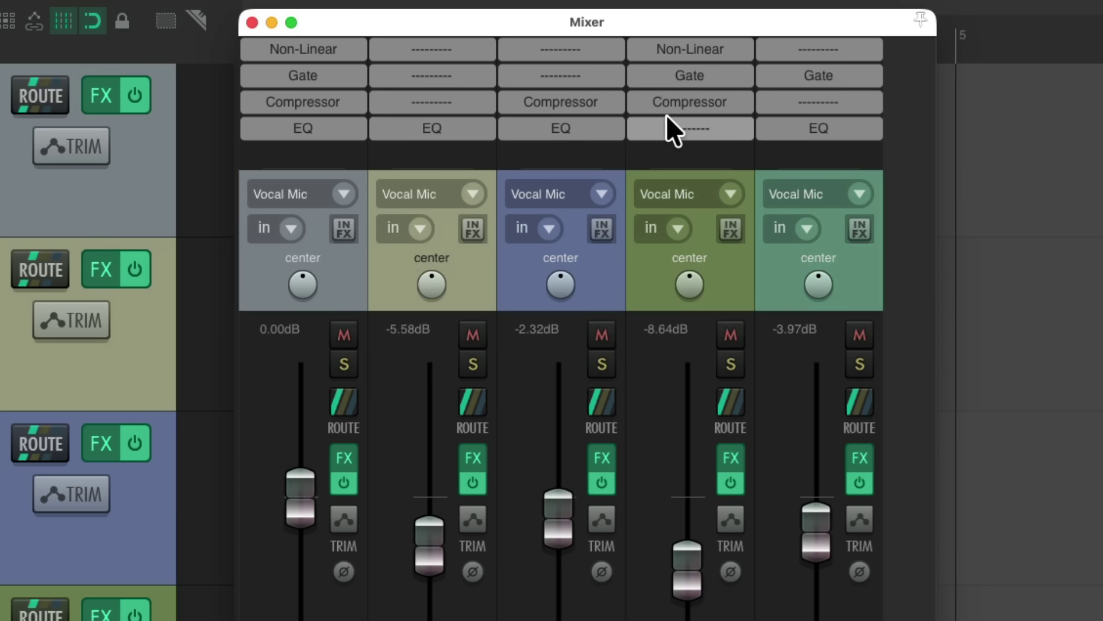
key("question")
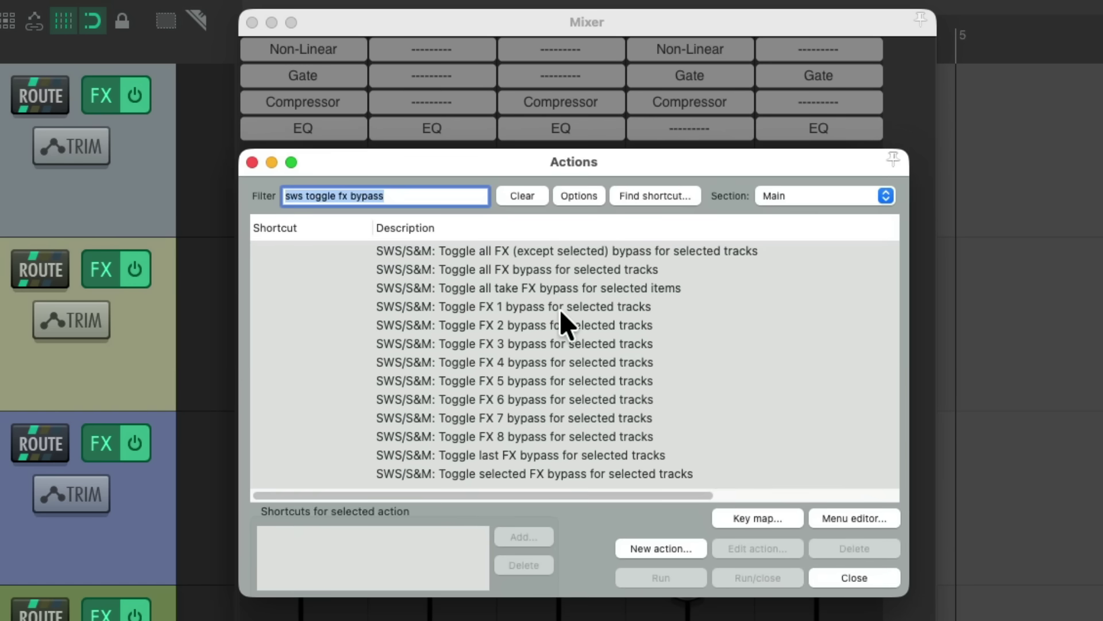
double_click(533, 308)
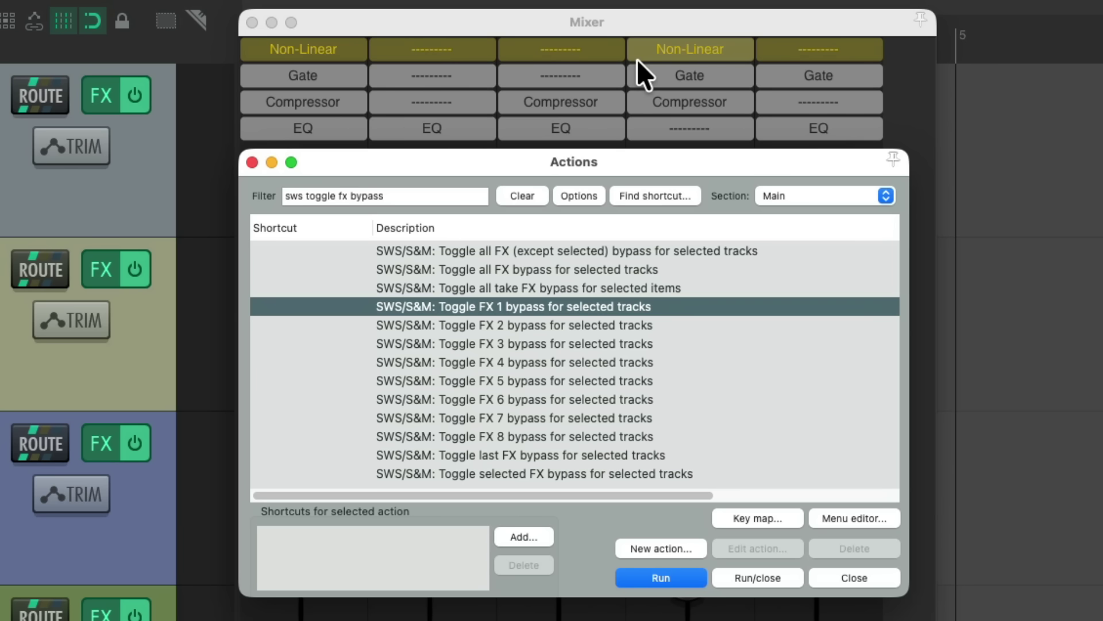
double_click(556, 306)
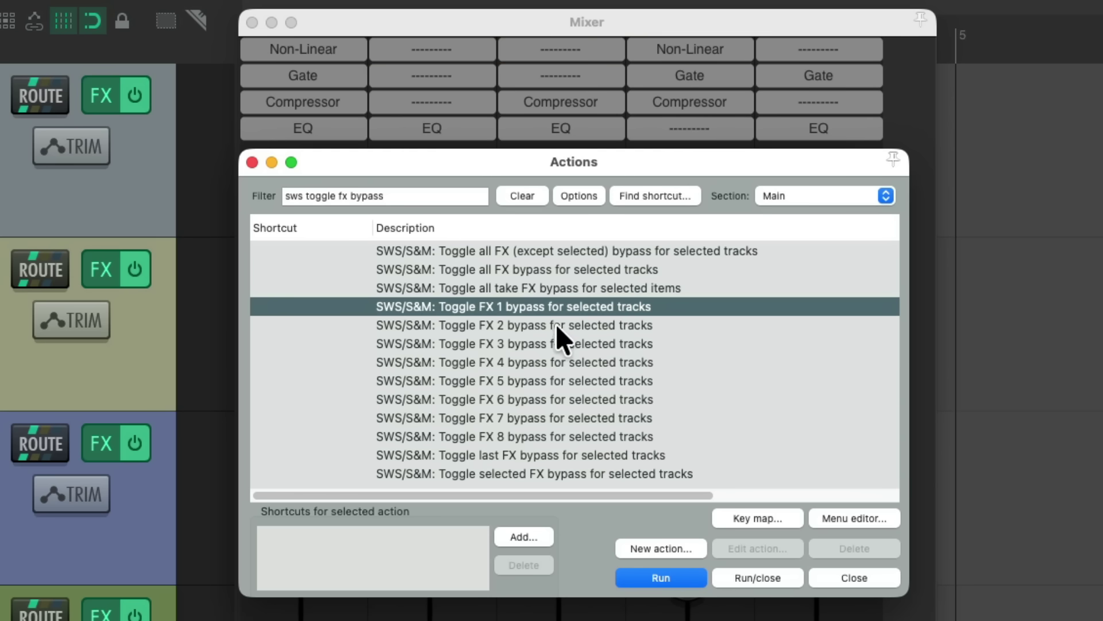
double_click(552, 326)
double_click(553, 327)
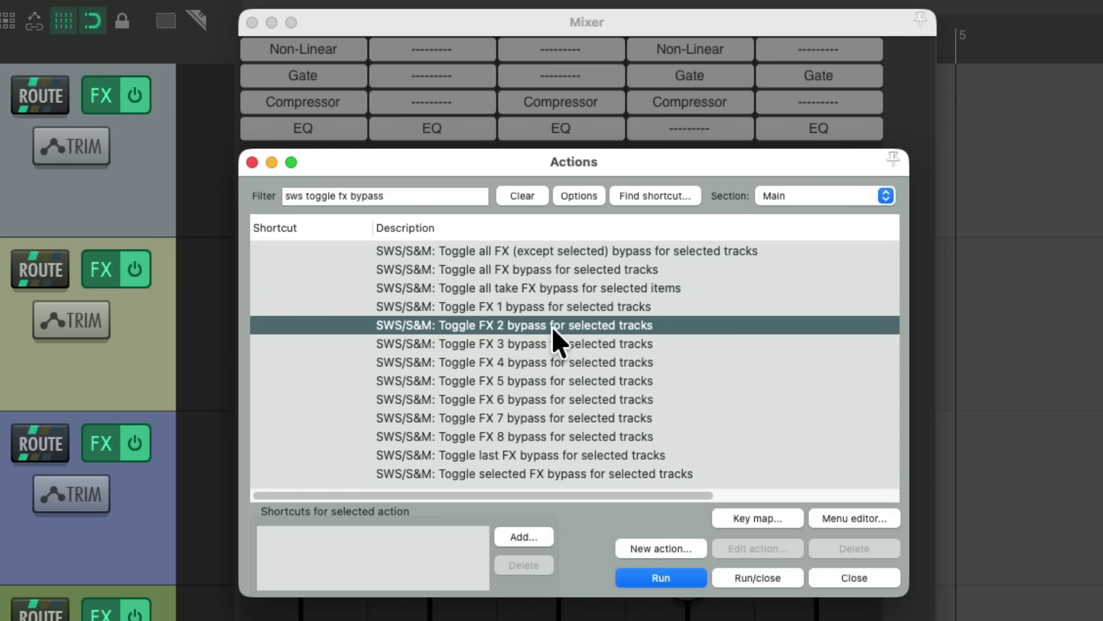
double_click(552, 343)
double_click(551, 343)
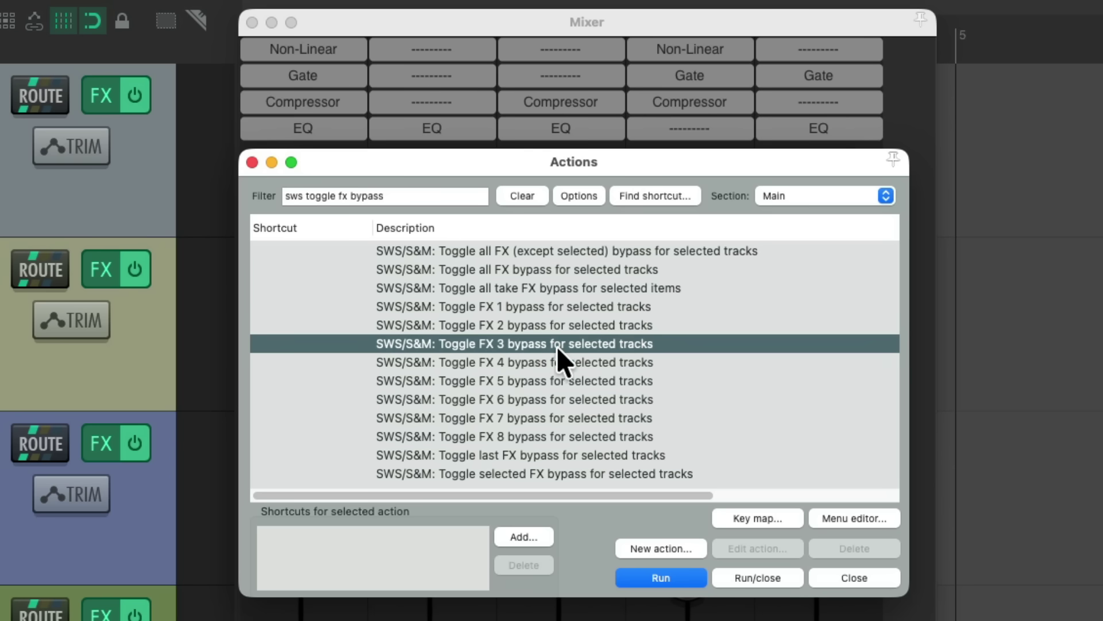
double_click(549, 361)
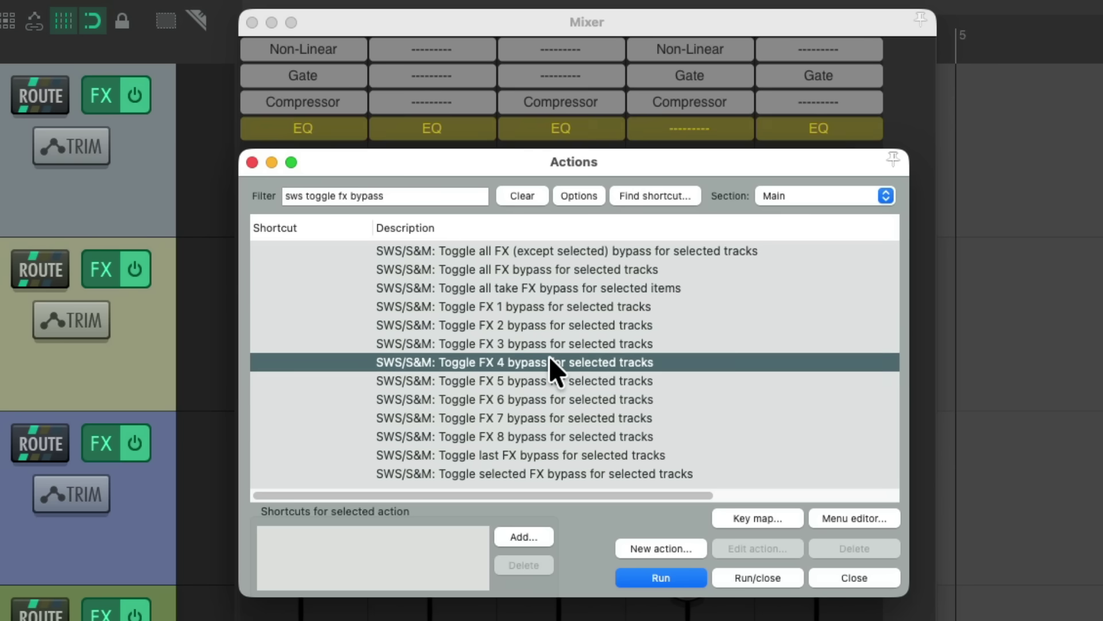
double_click(548, 358)
key("Escape")
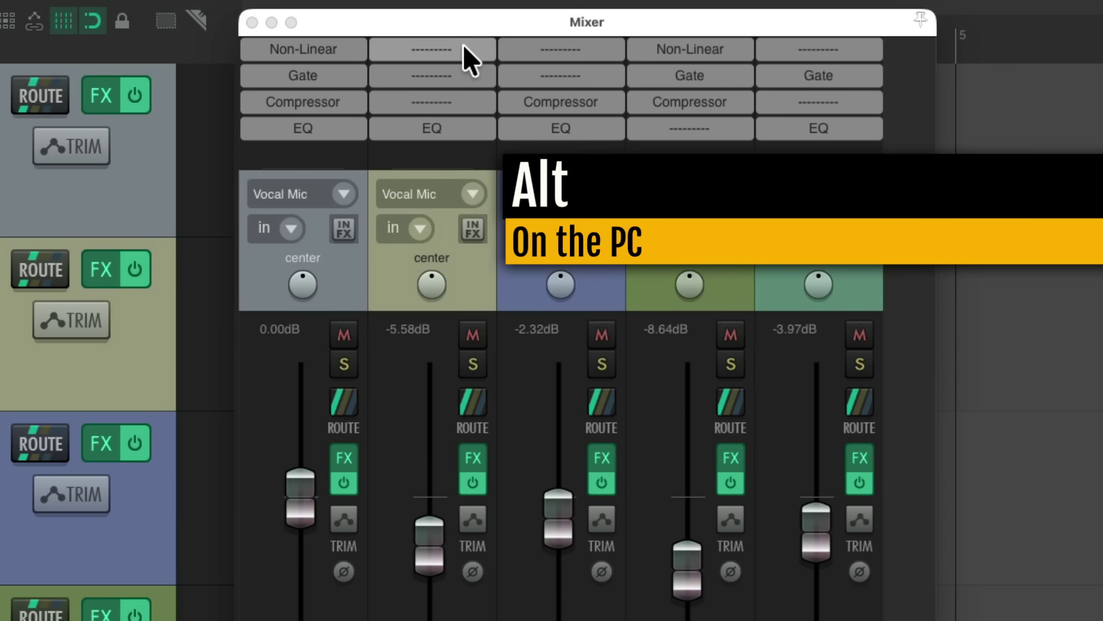
Swap track 2's top slot through empty, Non-Linear and a dash placeholder, then remove its EQ
left_click(463, 45, "alt")
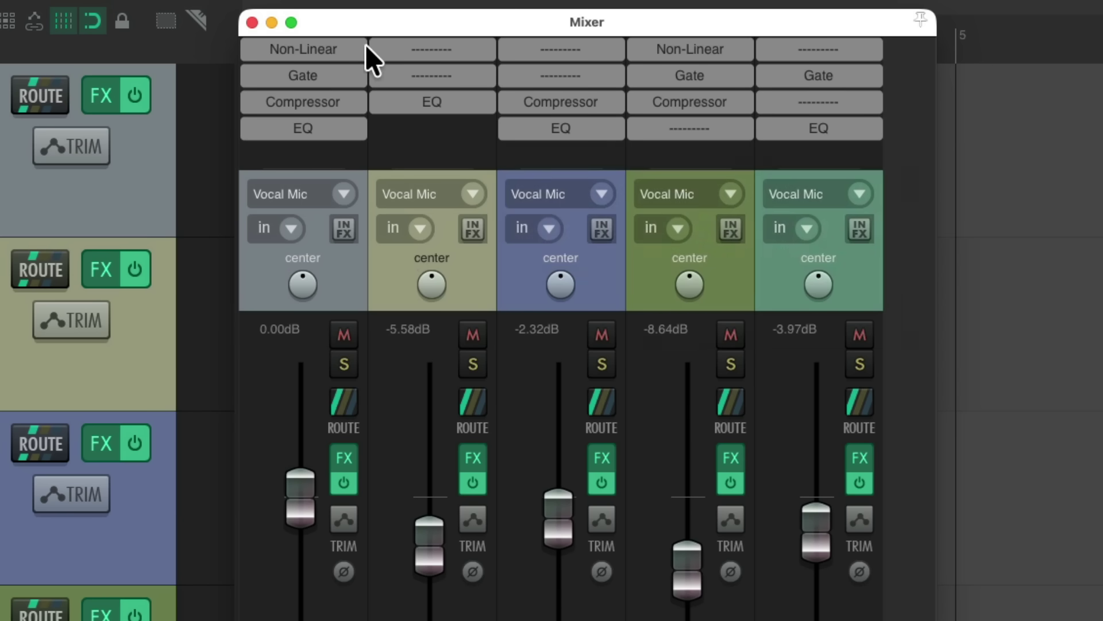
left_click_drag(337, 45, 461, 45)
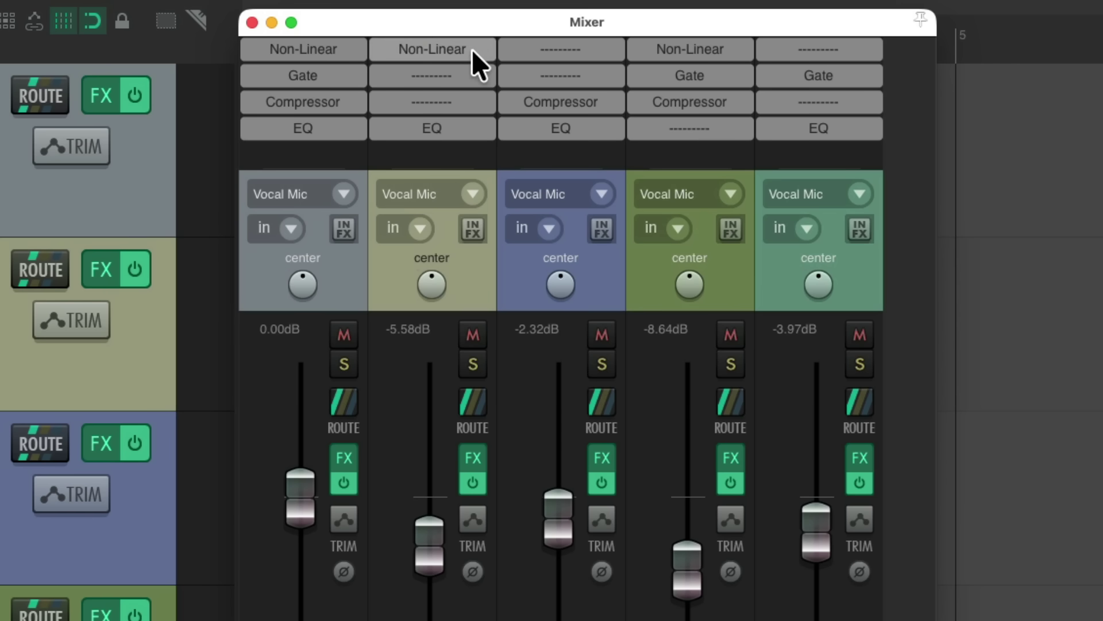
left_click(470, 44, "alt")
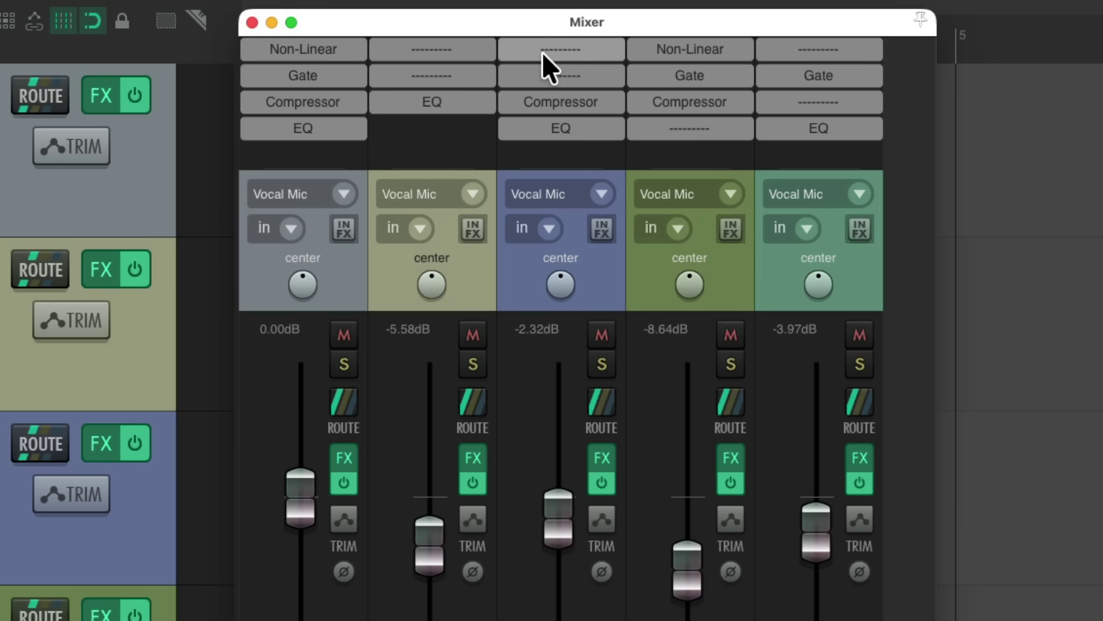
left_click_drag(547, 47, 473, 52)
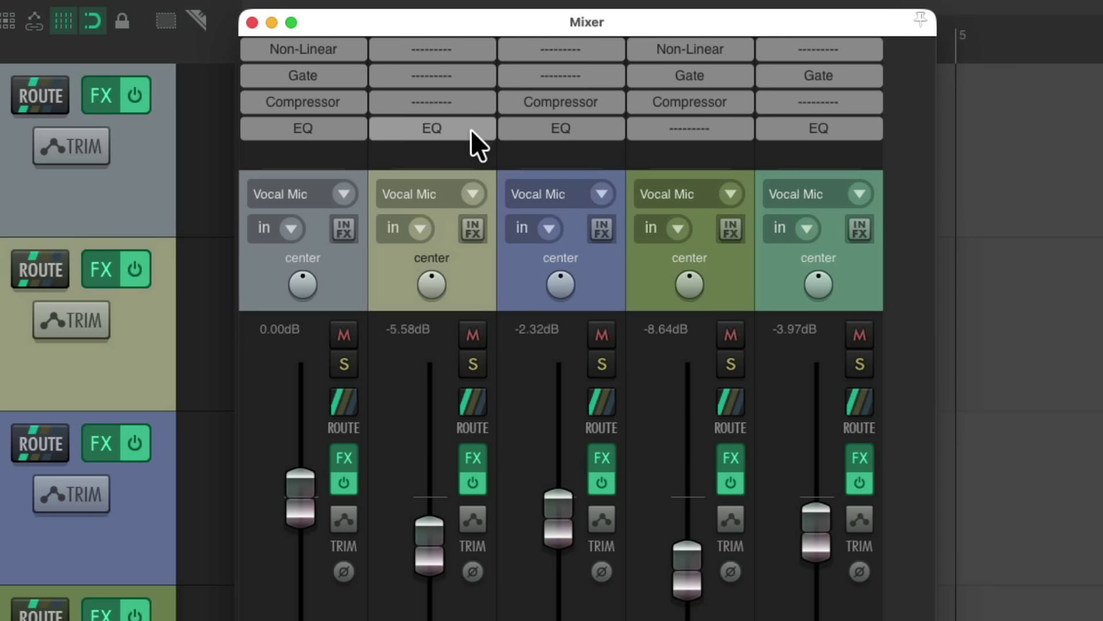
mouse_move(464, 128)
left_mouse_down()
mouse_move(461, 113)
mouse_move(520, 81)
mouse_move(445, 118)
mouse_move(455, 121)
left_mouse_up()
Save Track 2's four-dash placeholder chain as the default FX chain for new tracks
left_click(470, 457)
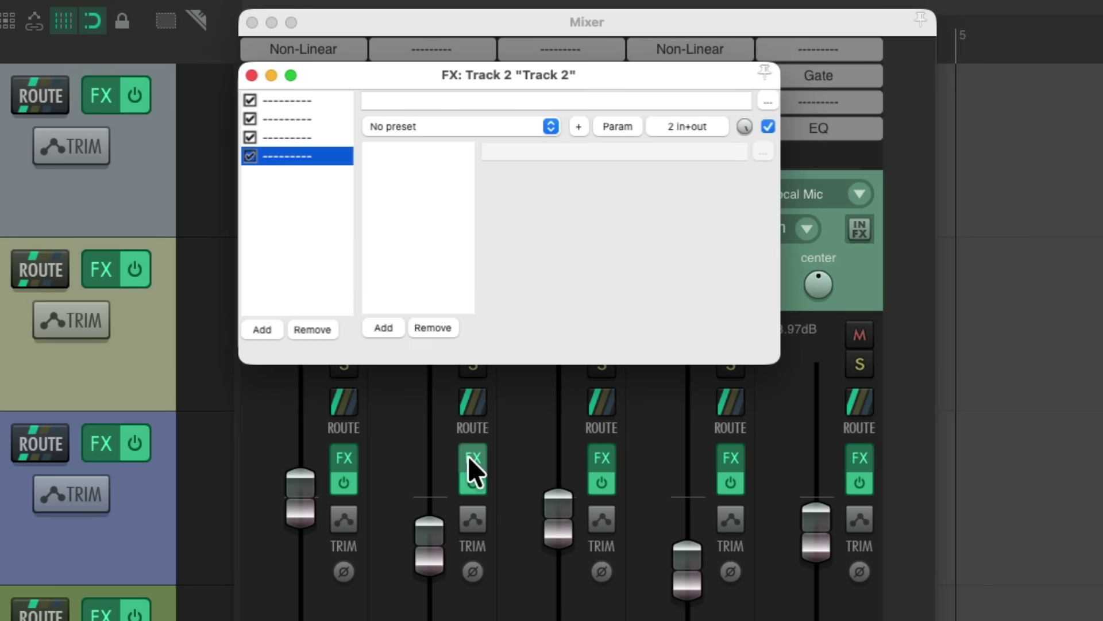
left_click(312, 240)
right_click(303, 204)
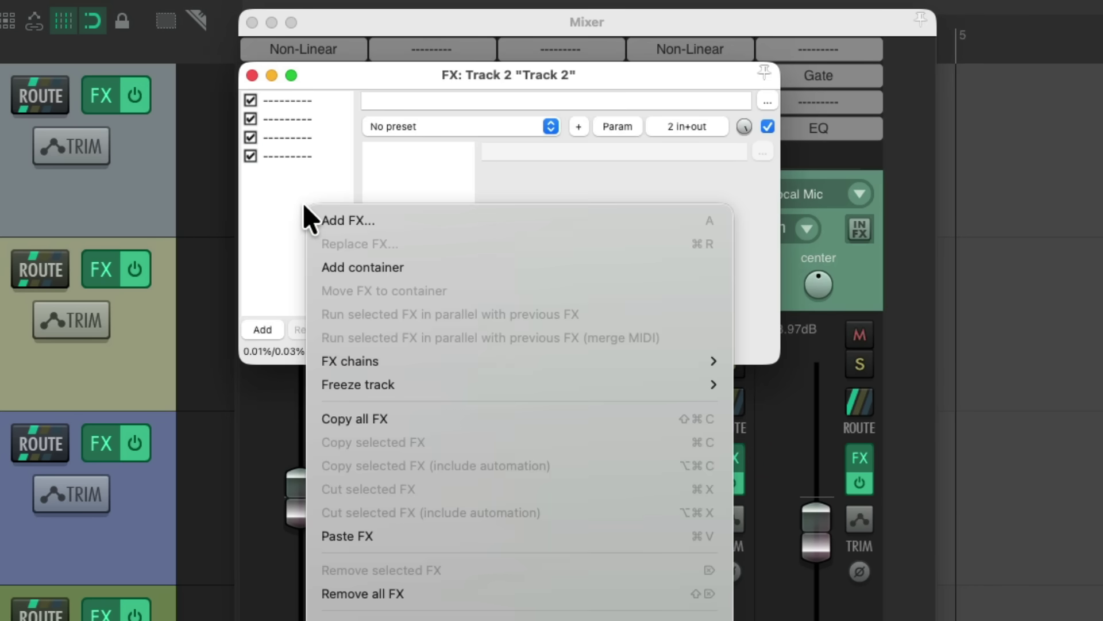
mouse_move(322, 362)
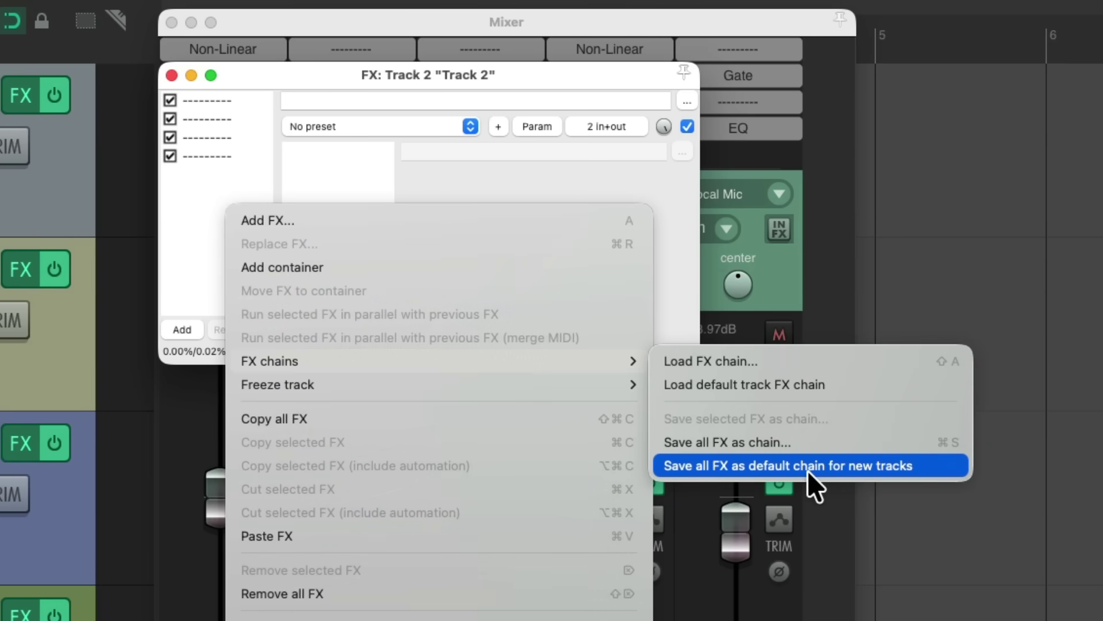
left_click(808, 466)
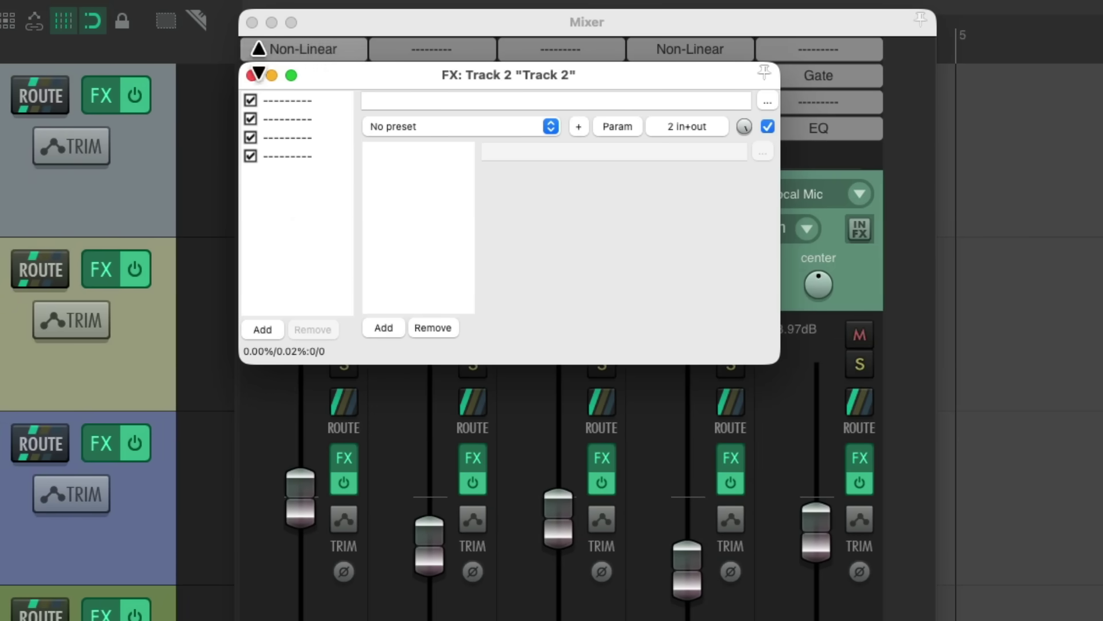
left_click(253, 75)
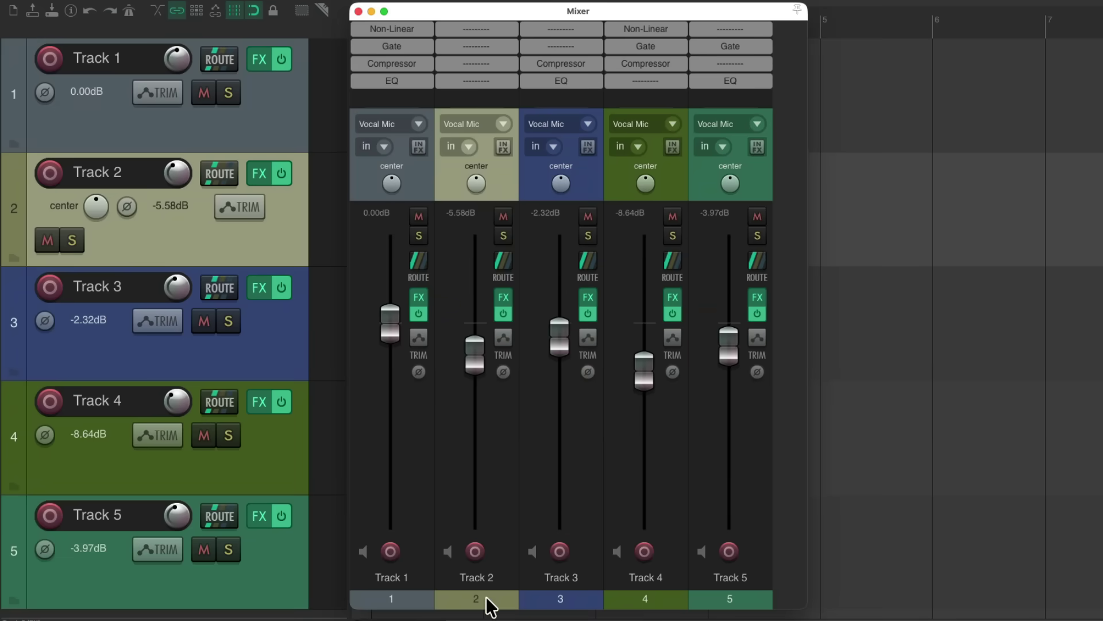
Delete tracks 2–5 and add four new placeholder tracks to the mixer
key("Delete")
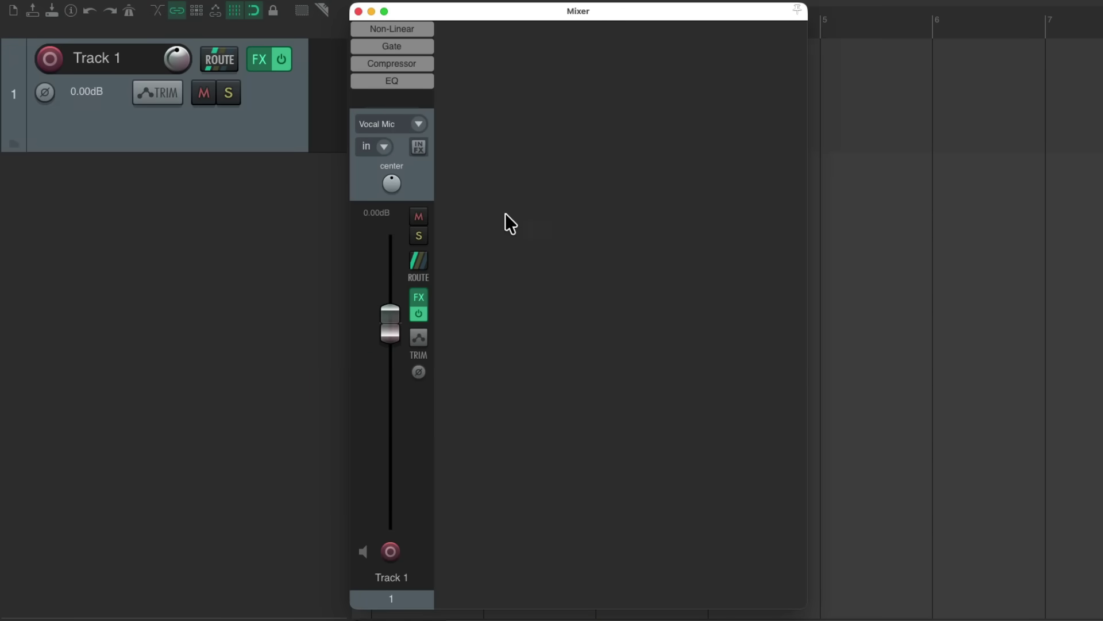
double_click(475, 181)
double_click(560, 188)
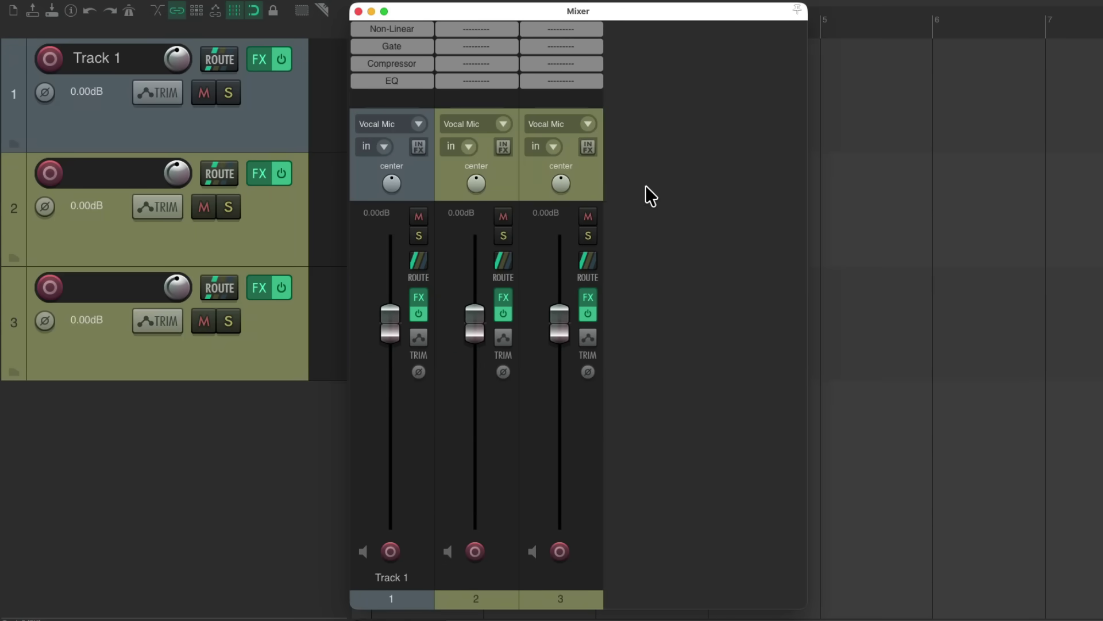
double_click(645, 185)
double_click(736, 188)
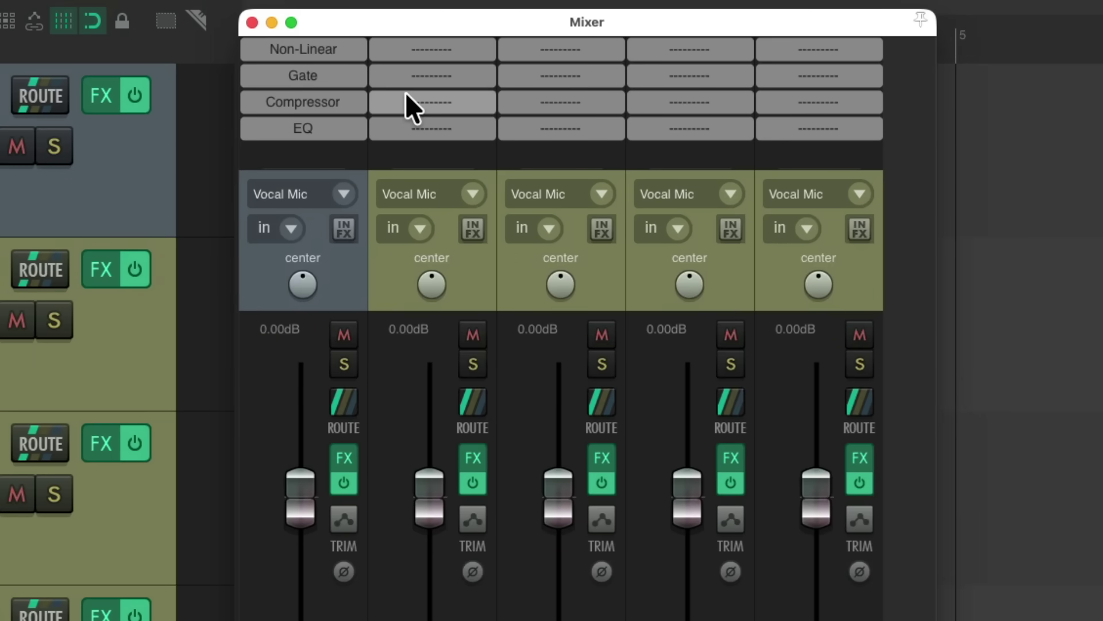
Copy track 1's Non-Linear and Compressor into track 2's first and third slots, cancelling the Replace FX chooser
left_click(452, 49)
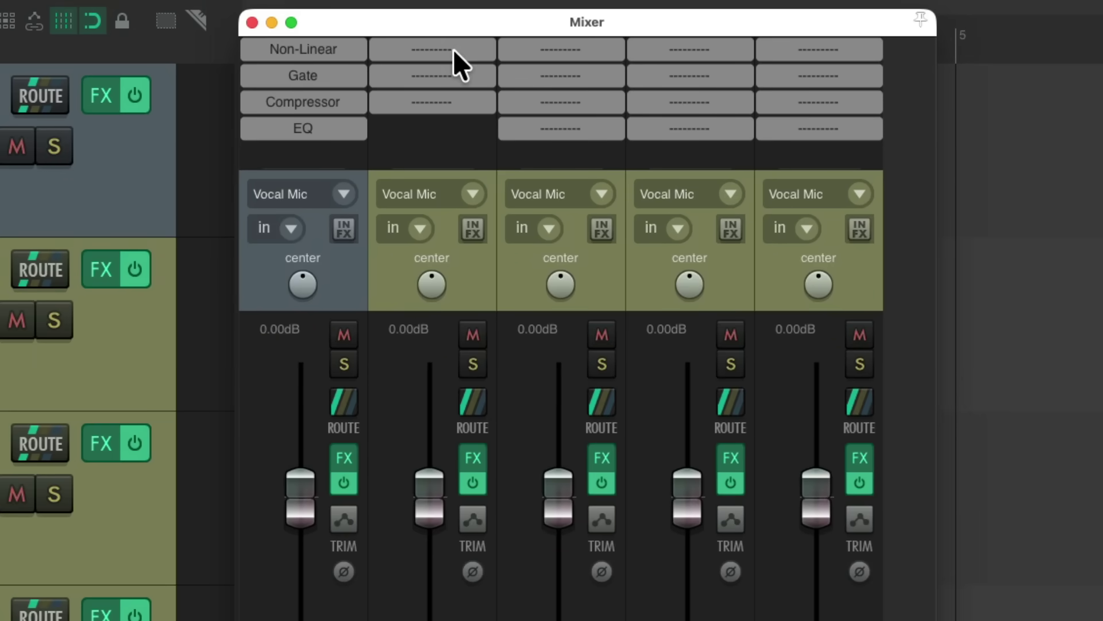
left_click_drag(331, 47, 425, 52)
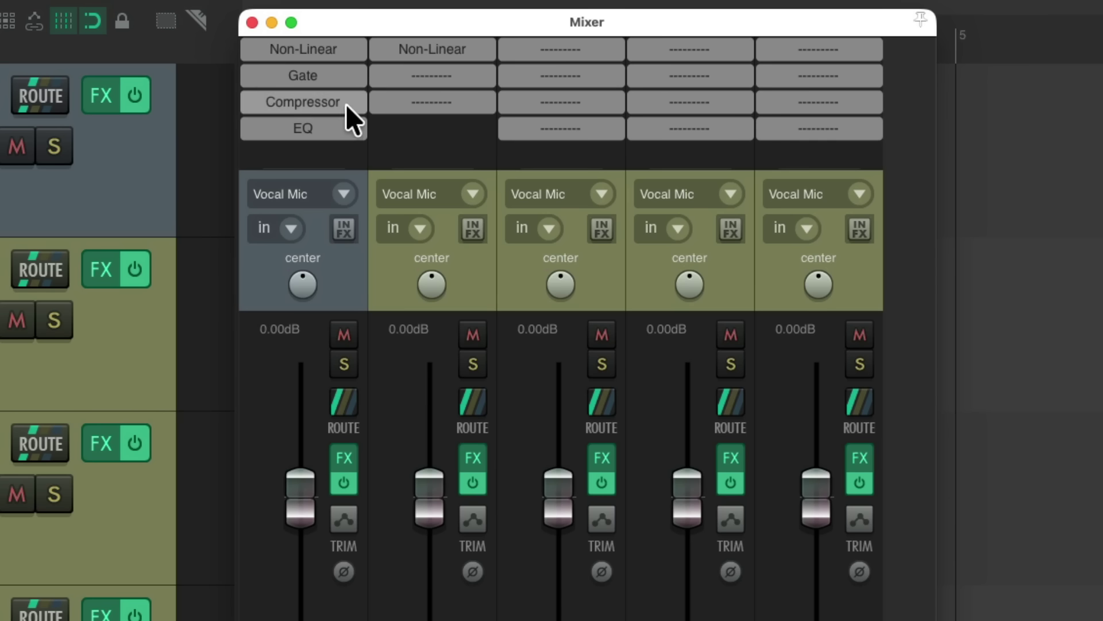
left_click_drag(346, 104, 453, 107)
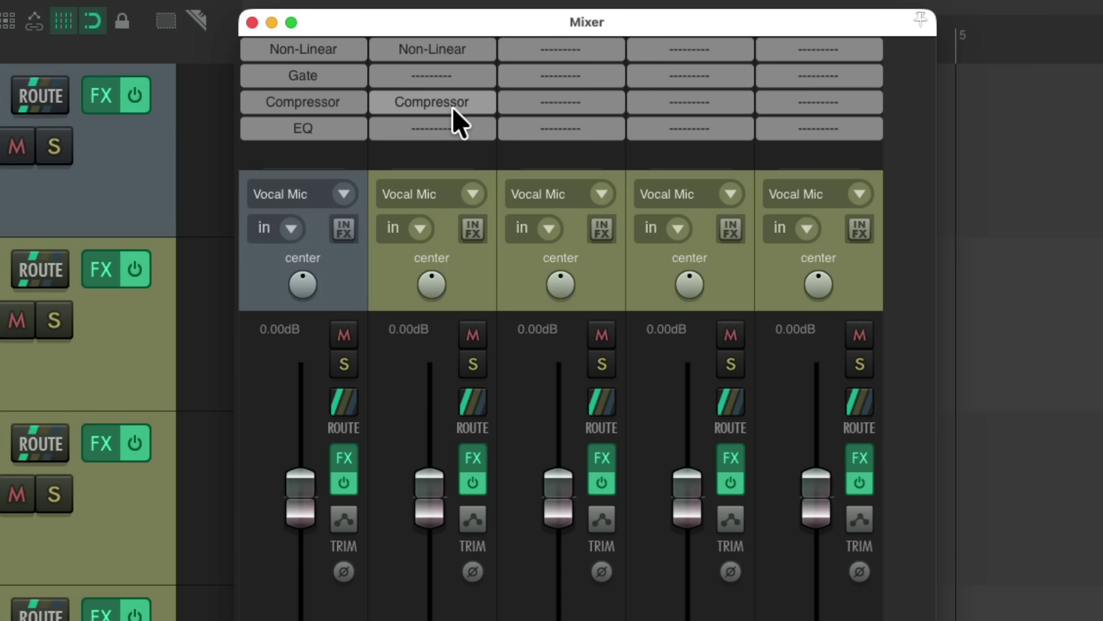
right_click(518, 99)
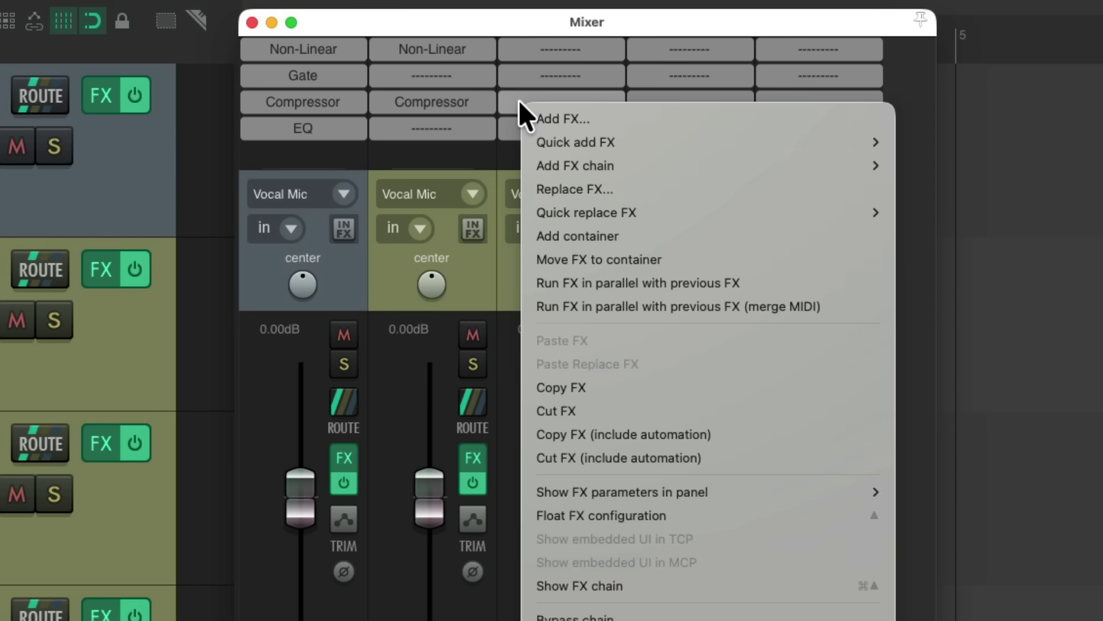
left_click(528, 190)
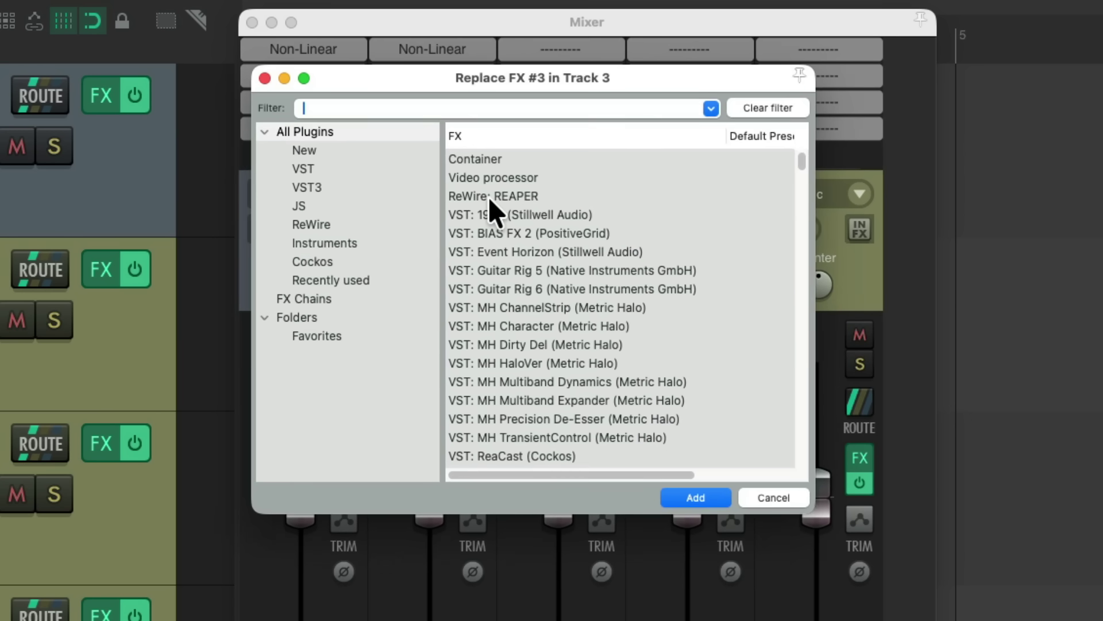
key("Escape")
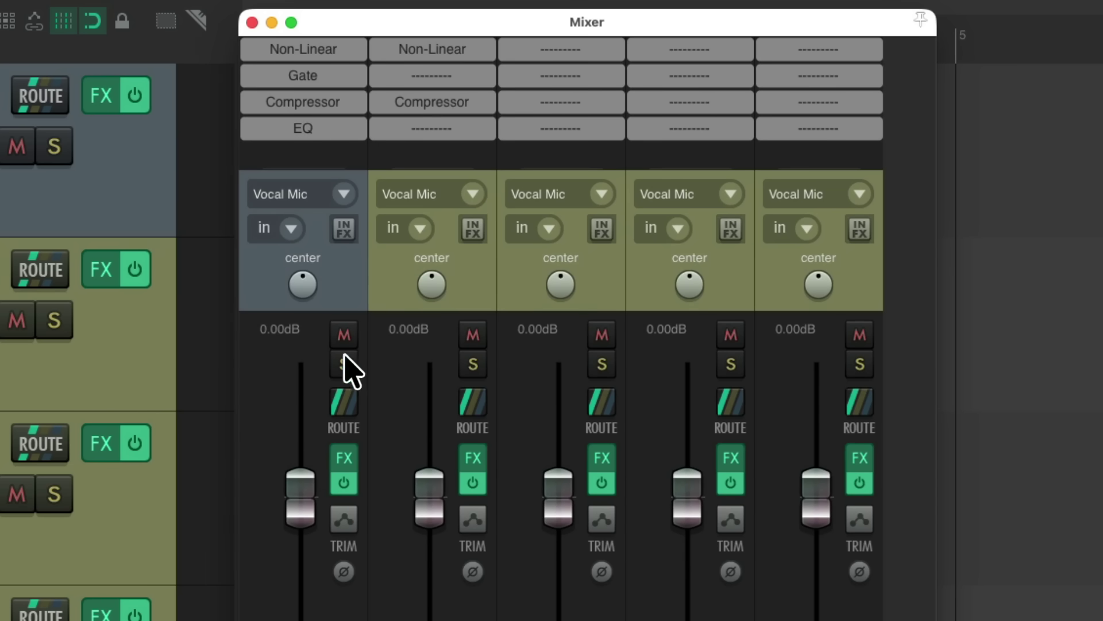
Save track 1's Non-Linear, Gate, Compressor and EQ chain as the default for new tracks
left_click(345, 463)
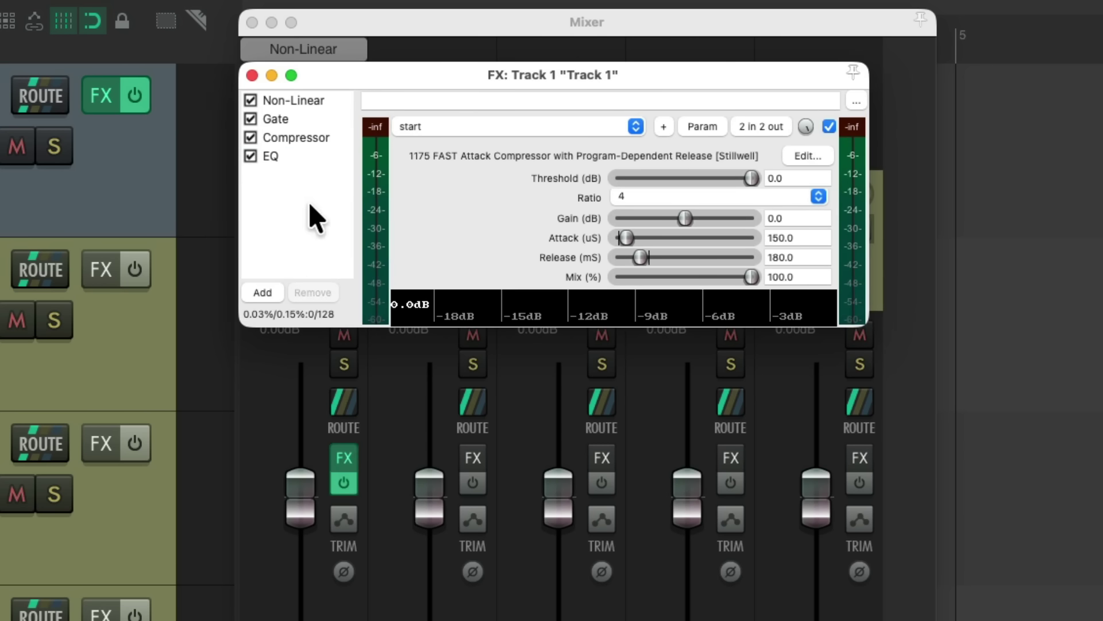
right_click(310, 204)
mouse_move(452, 360)
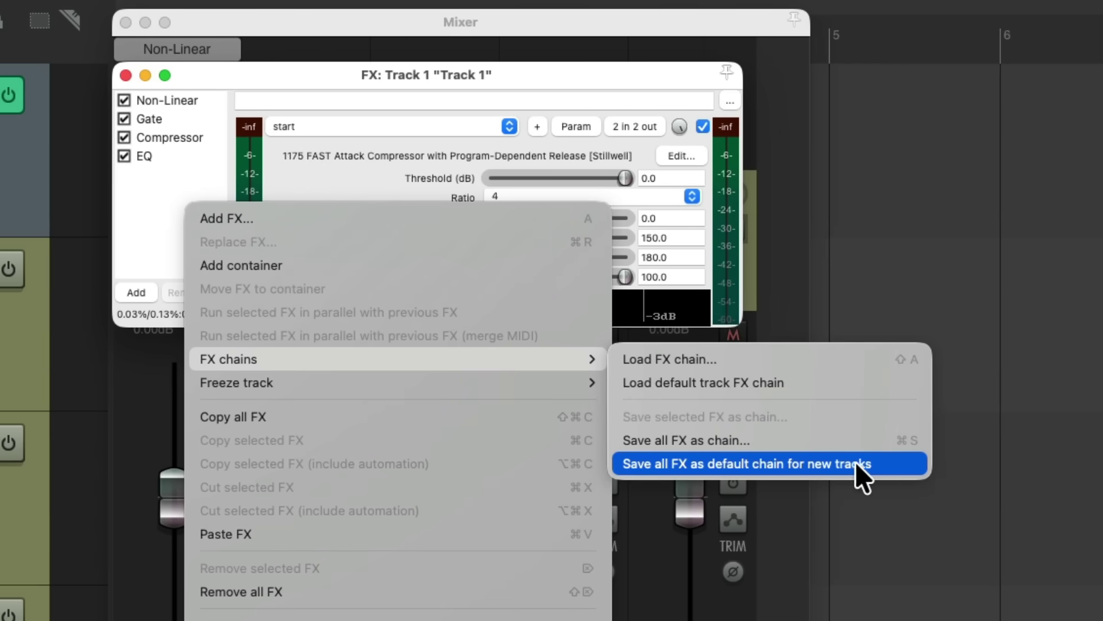
left_click(878, 462)
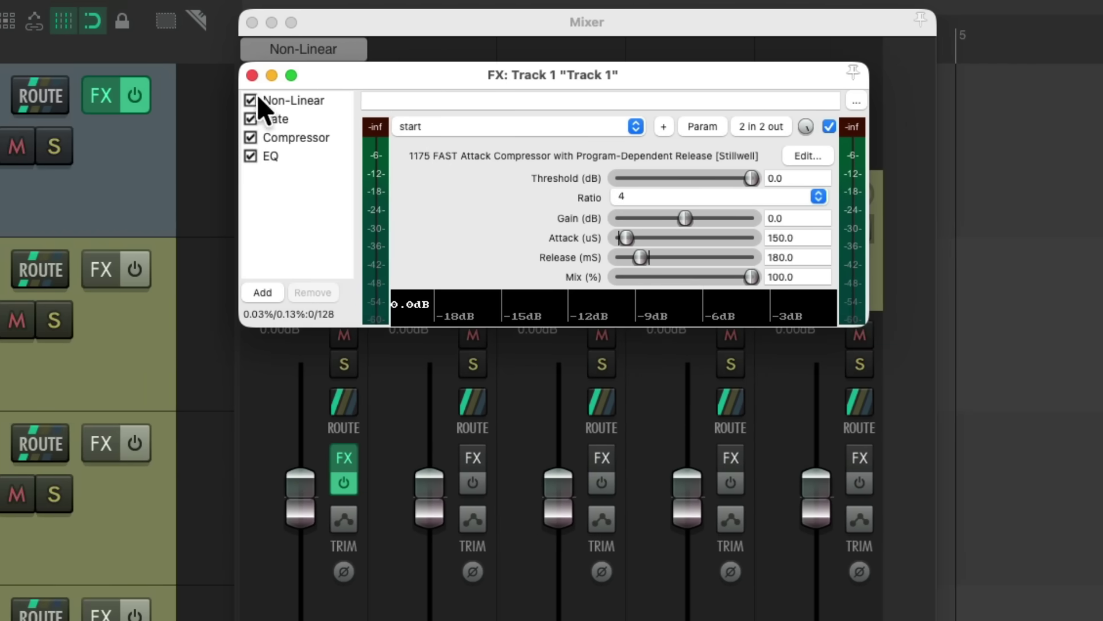
left_click(252, 75)
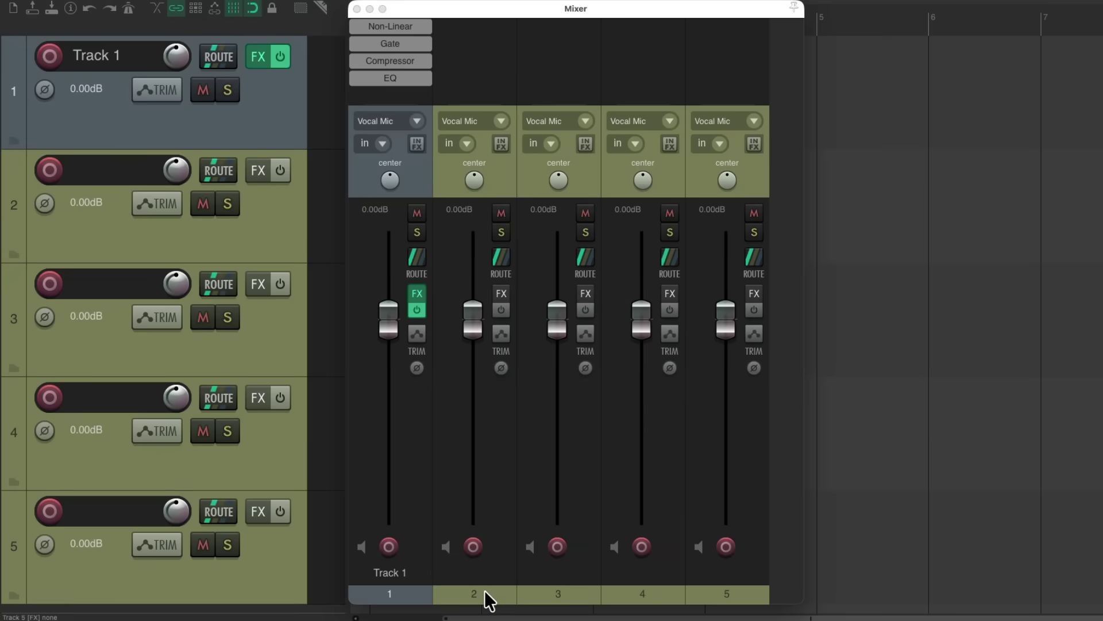
Delete tracks 2–5 and add four new tracks carrying the default effects
left_click(484, 590)
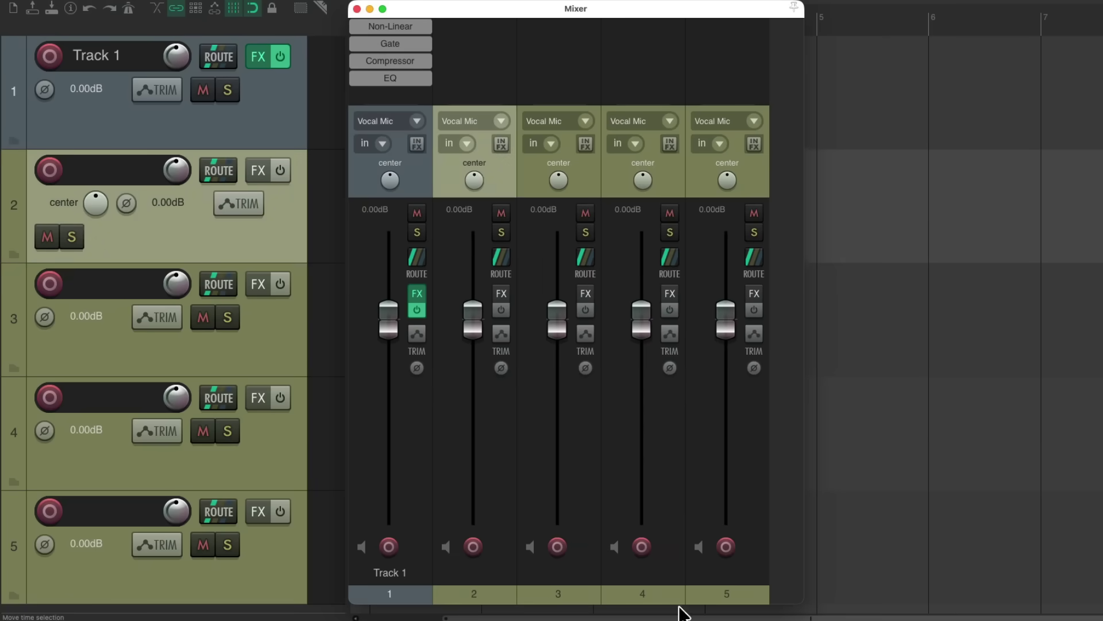
left_click(719, 592, "shift")
key("Delete")
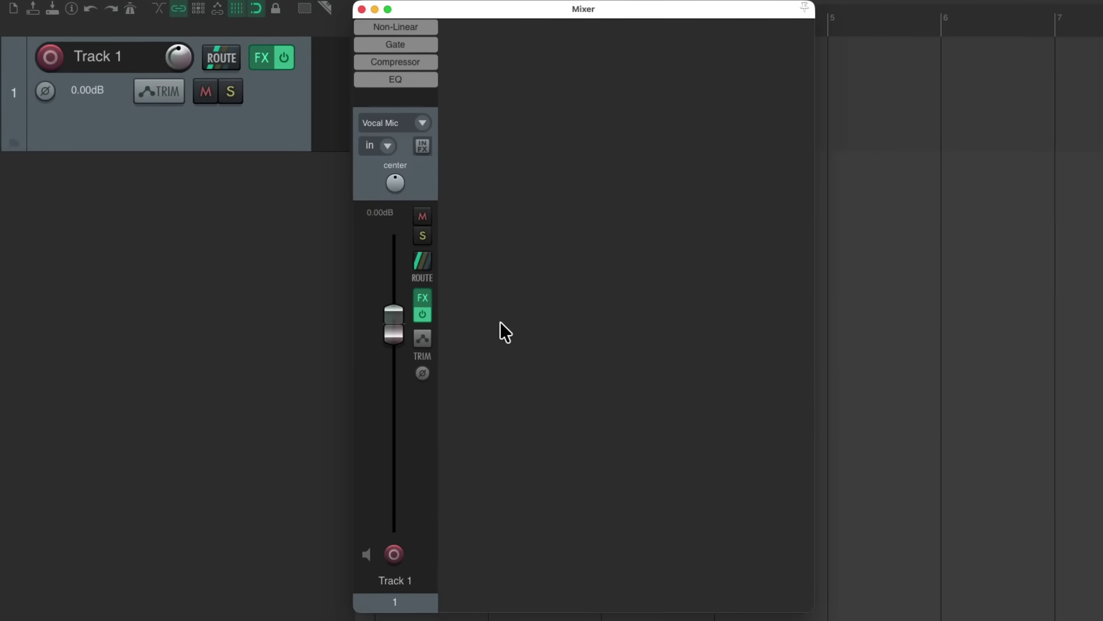
double_click(489, 315)
double_click(513, 265)
double_click(622, 263)
double_click(715, 272)
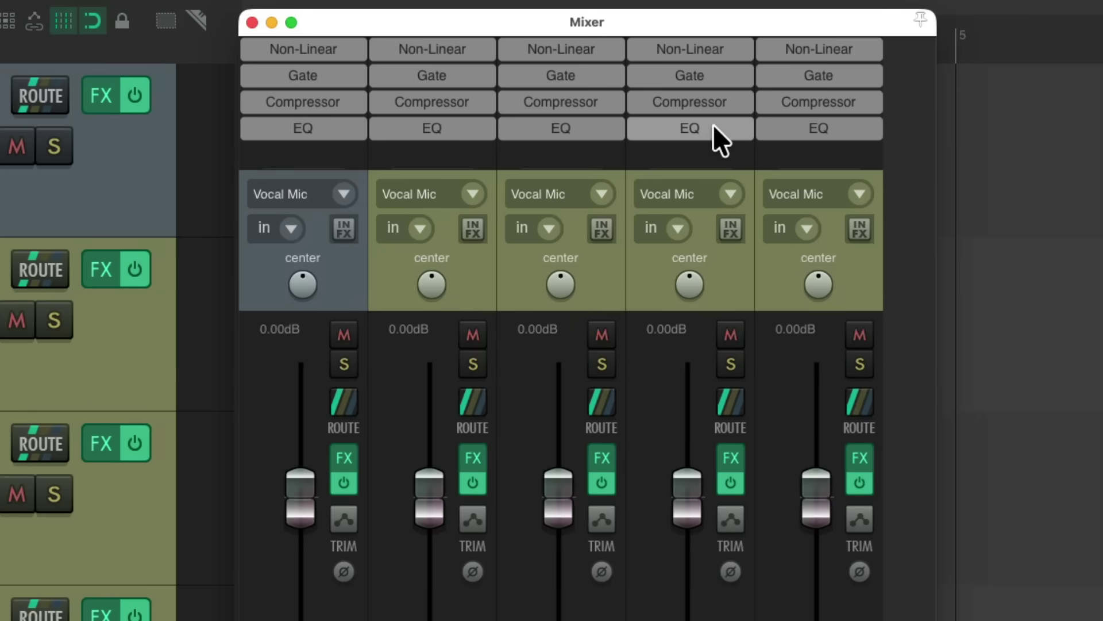
Toggle FX 1 bypass on all tracks to switch Non-Linear off and back on
key("question")
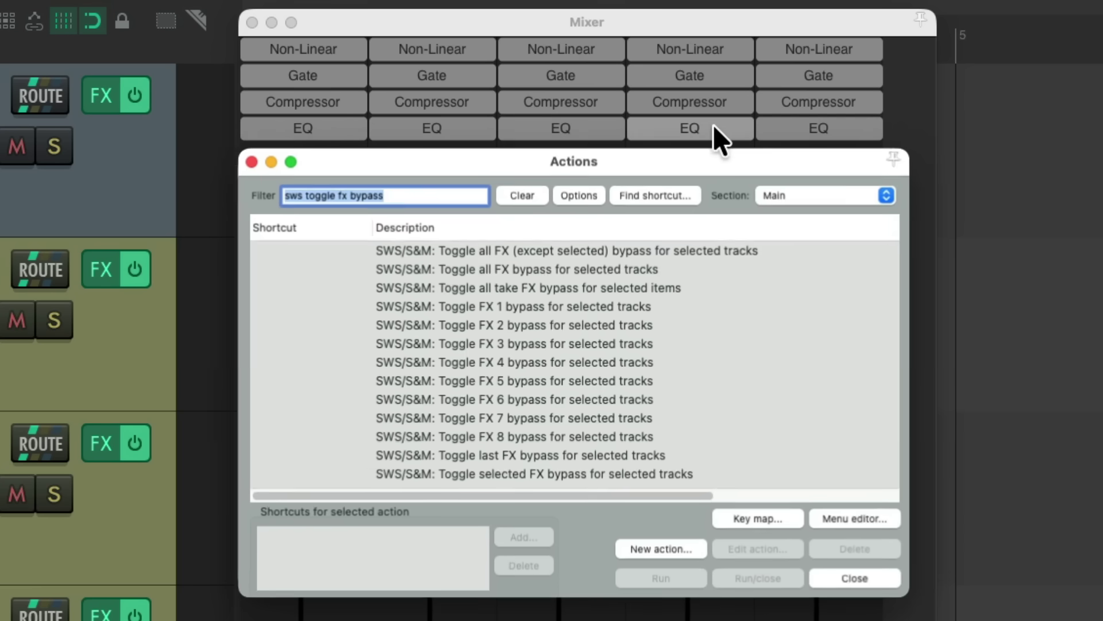
left_click(504, 305)
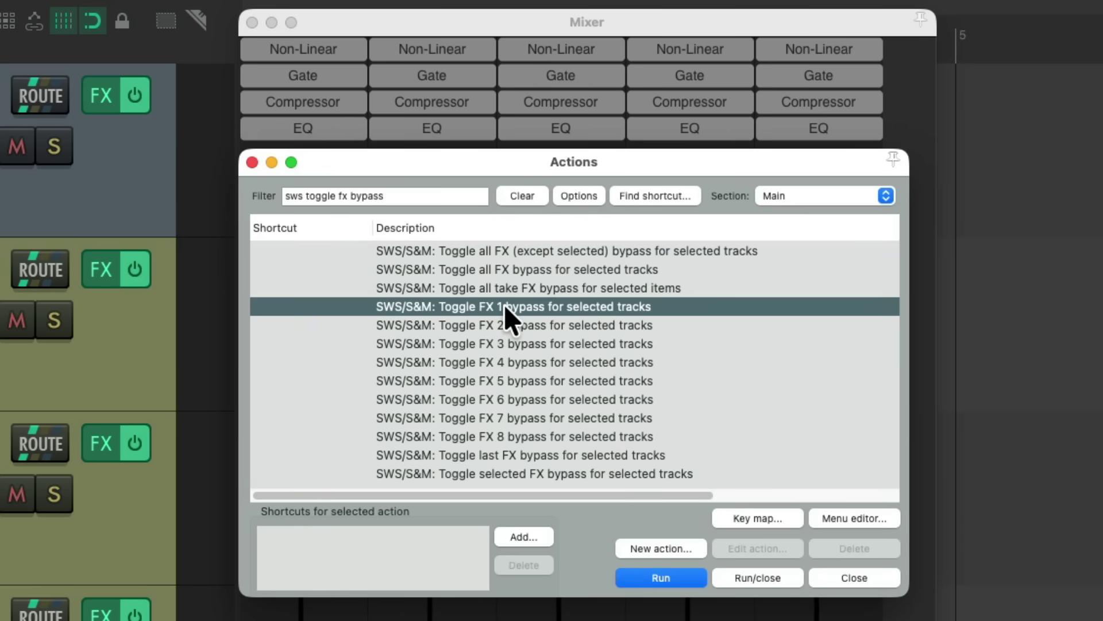
double_click(504, 306)
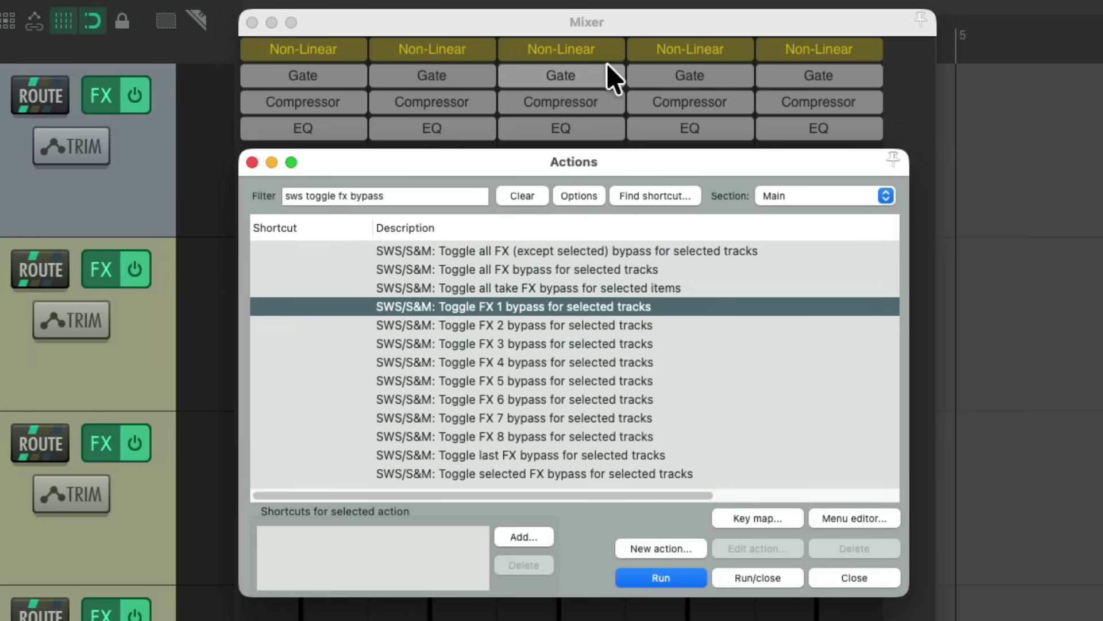
double_click(562, 303)
Bypass the Gate, Compressor and EQ rows on all tracks with the FX 2–4 toggles
double_click(563, 323)
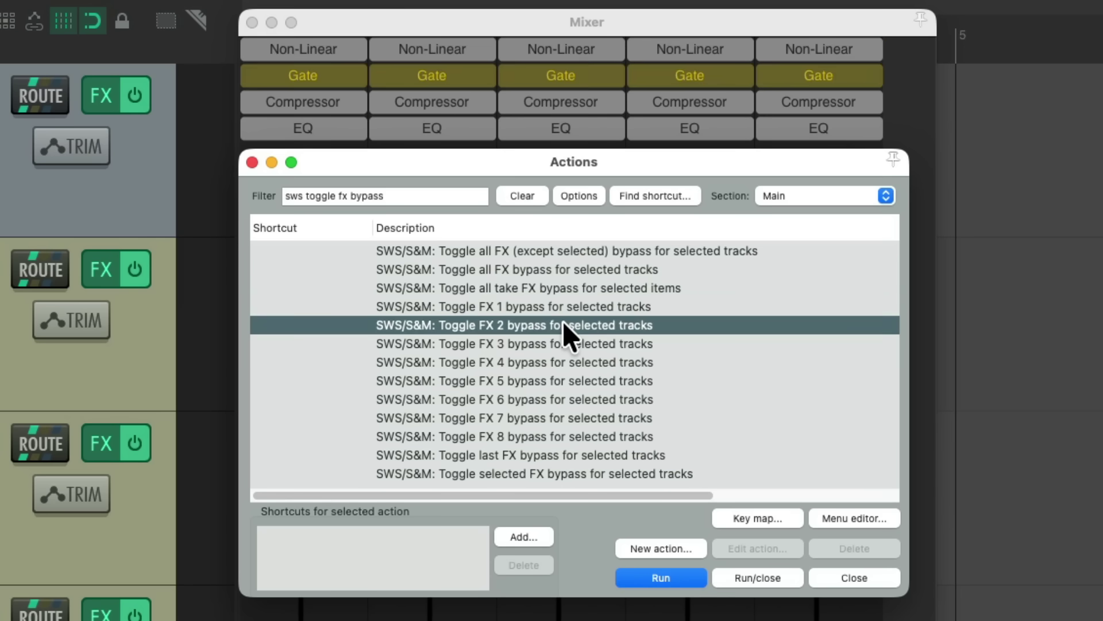
double_click(571, 345)
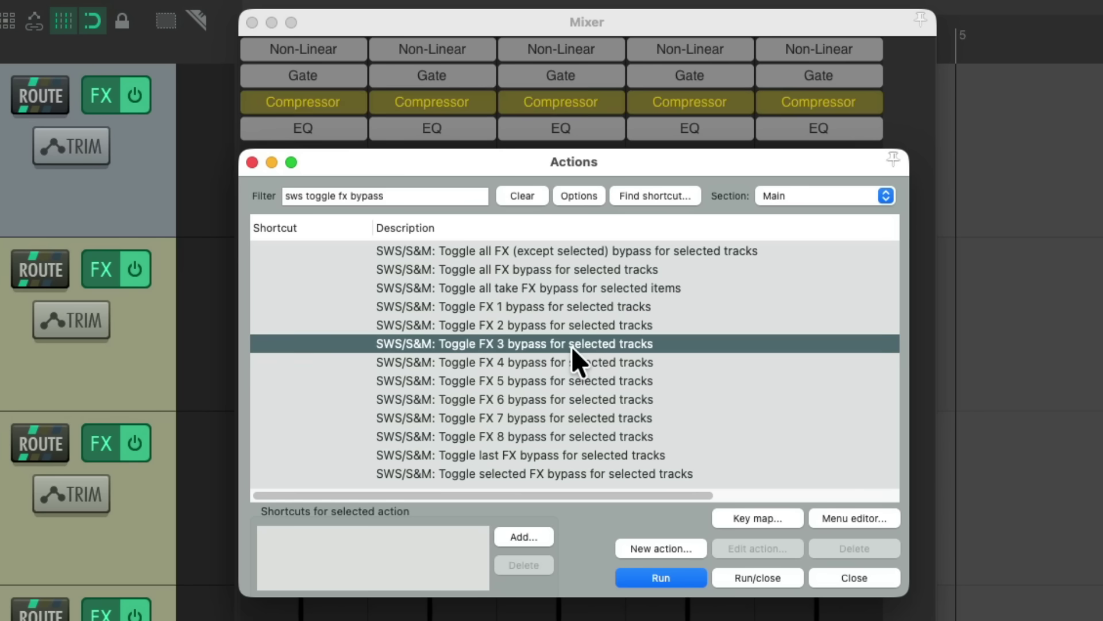
double_click(581, 357)
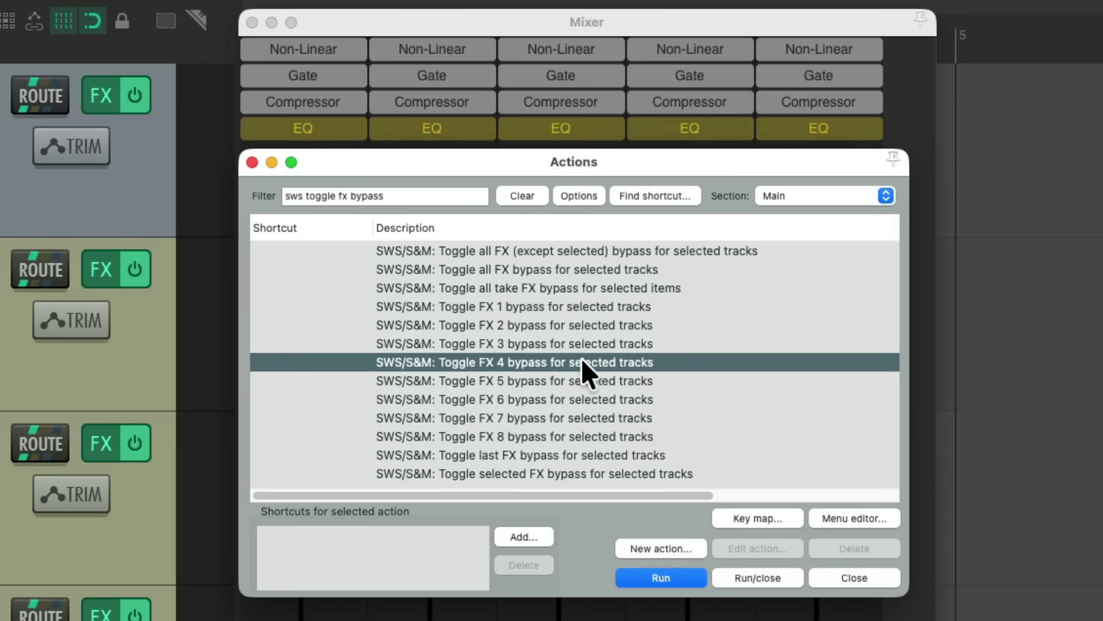
Close the Actions window to reveal the mixer, where each track has different FX chains
left_click(251, 163)
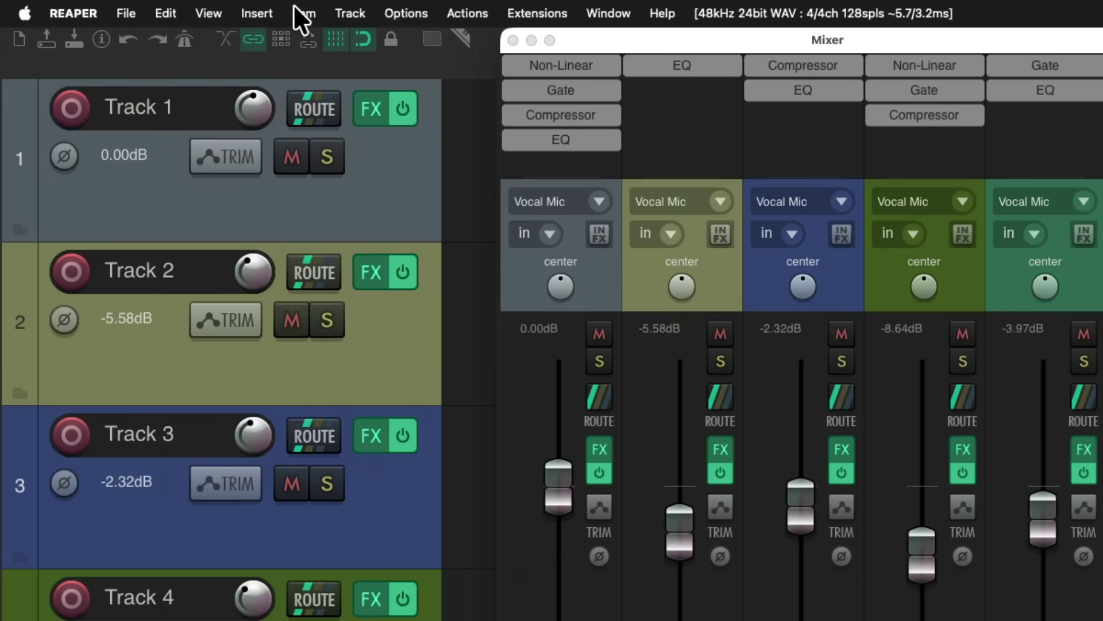
Open the Project Media/FX Bay and show the project's plug-ins on its FX tab
left_click(208, 17)
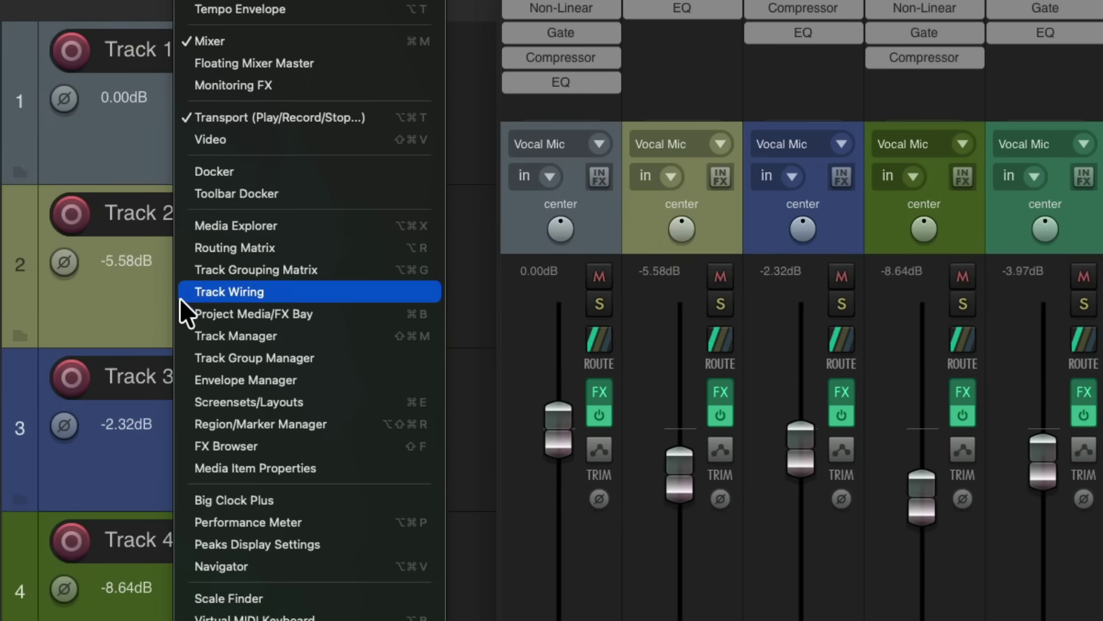
left_click(342, 313)
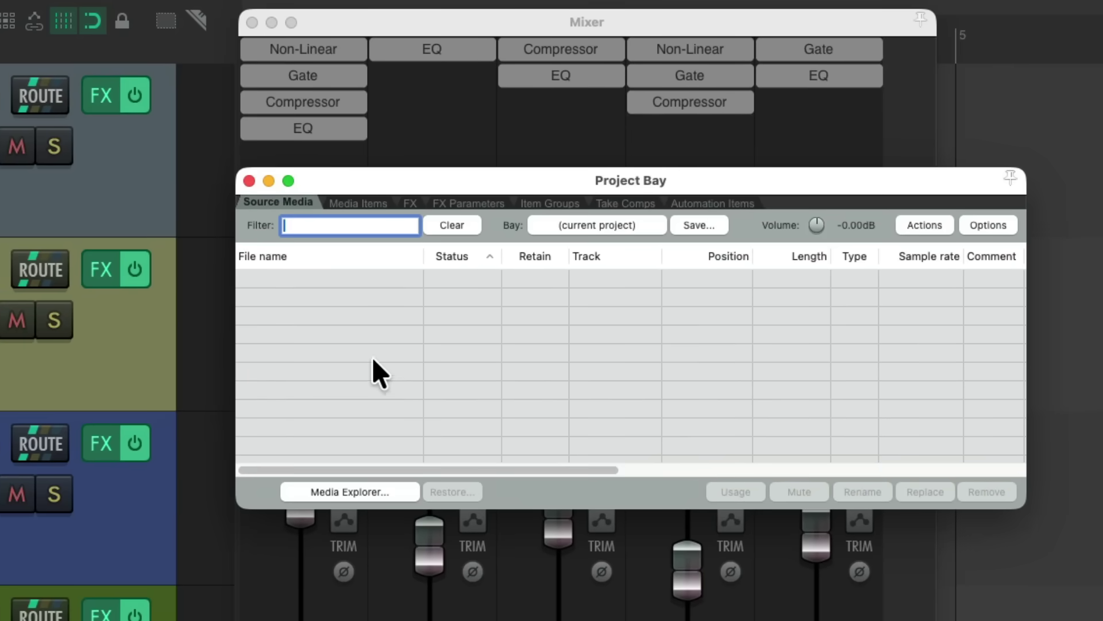
left_click(410, 203)
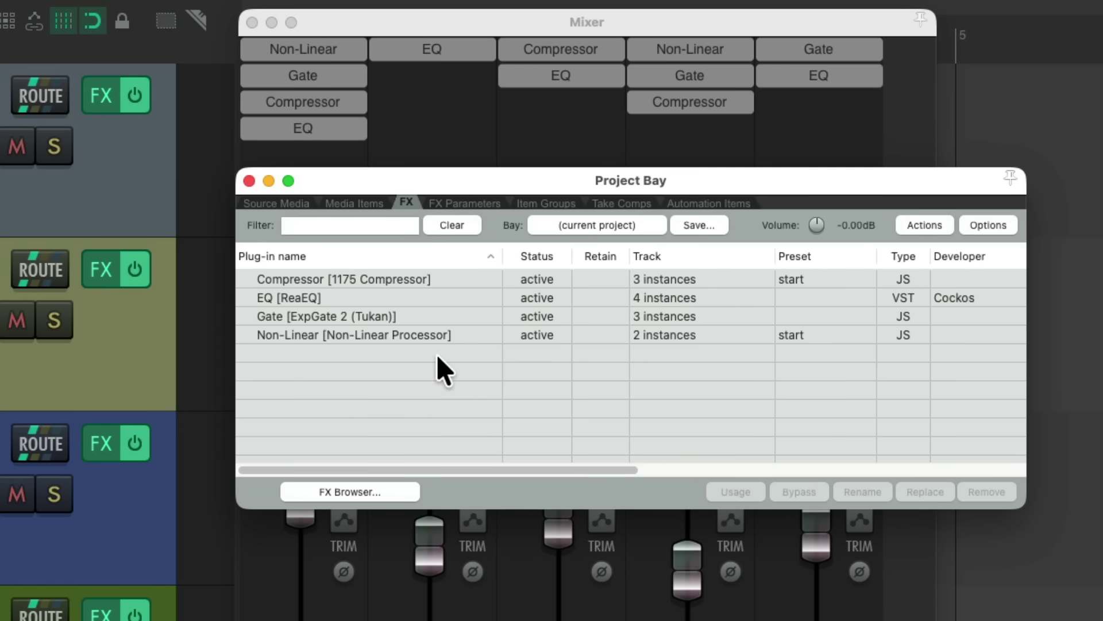
Select the tracks using Compressor, then EQ, then Gate, ending on Non-Linear
left_click(468, 278)
left_click(441, 294)
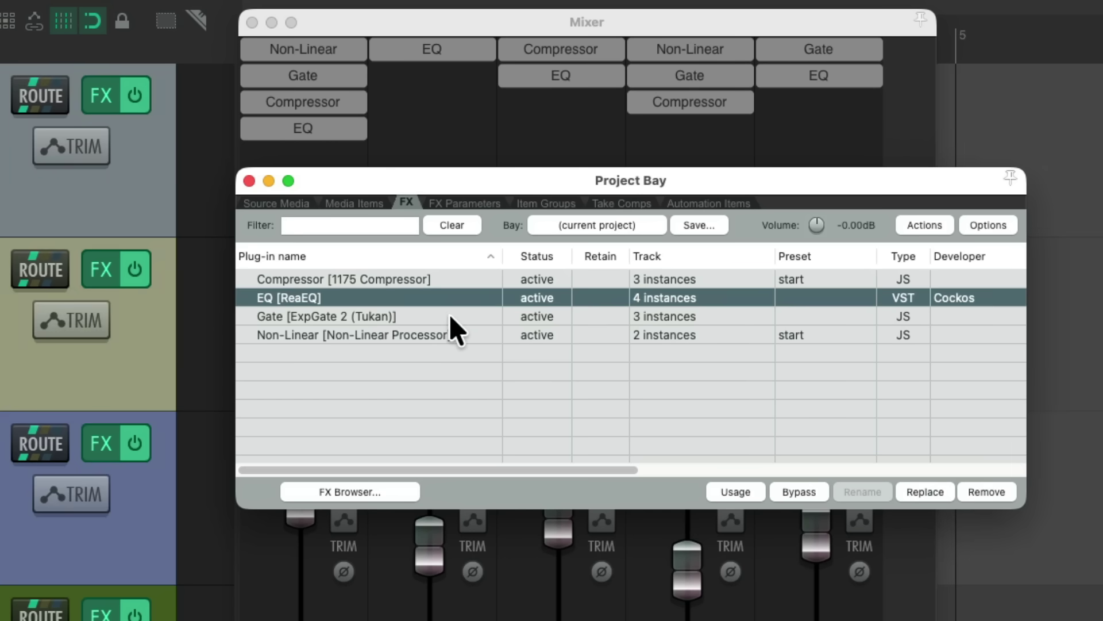
left_click(451, 316)
left_click(475, 335)
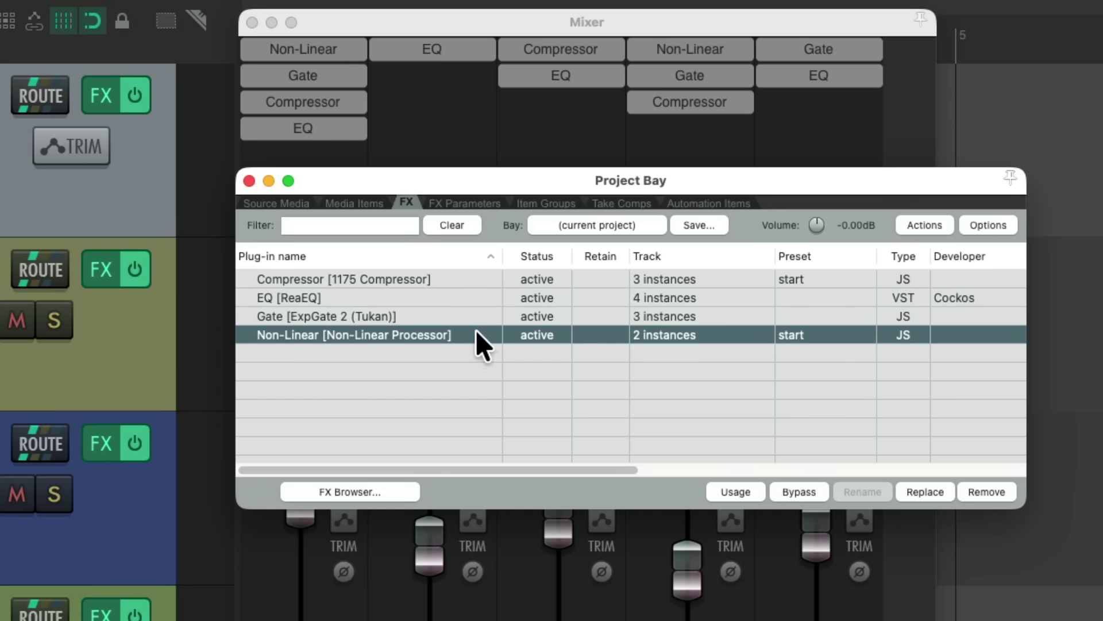
Bypass and restore Non-Linear project-wide, then take it offline and back online
right_click(528, 335)
left_click(583, 358)
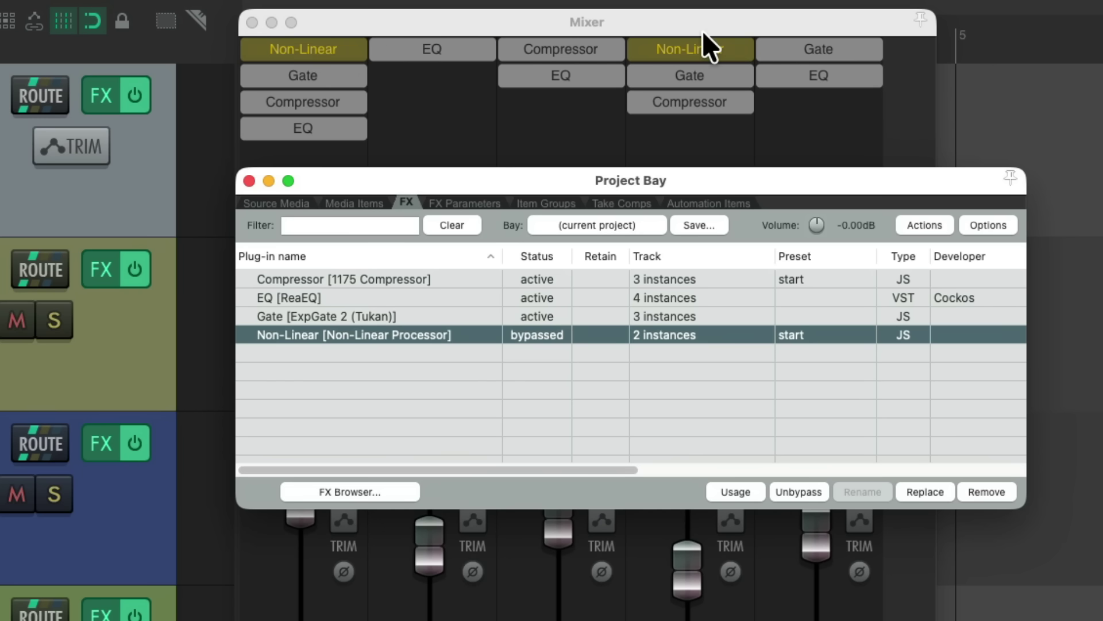
right_click(536, 329)
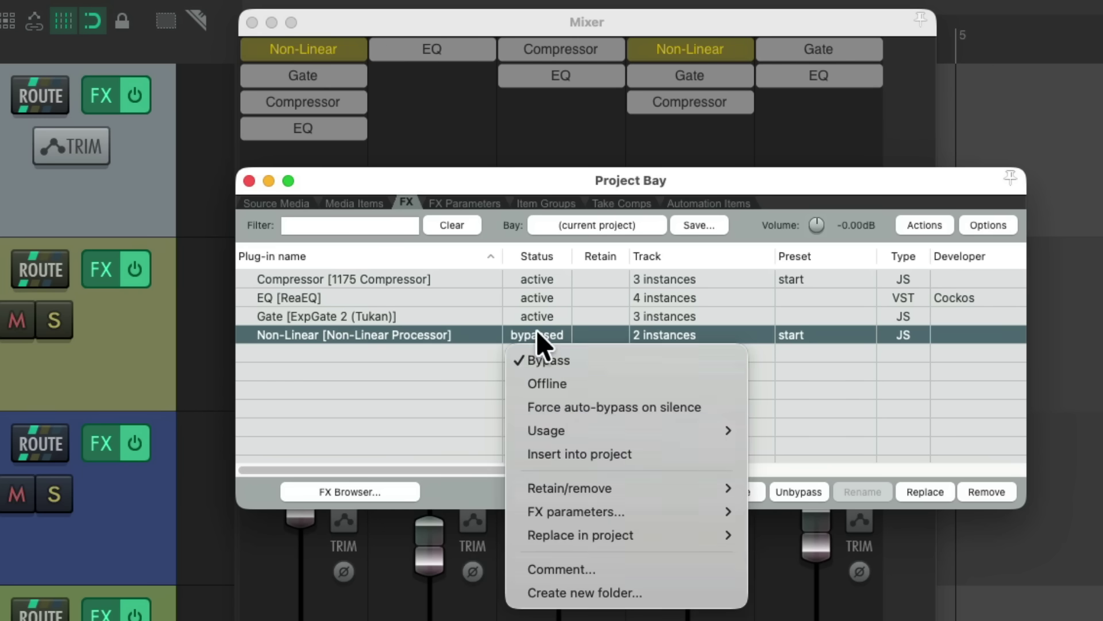
left_click(567, 360)
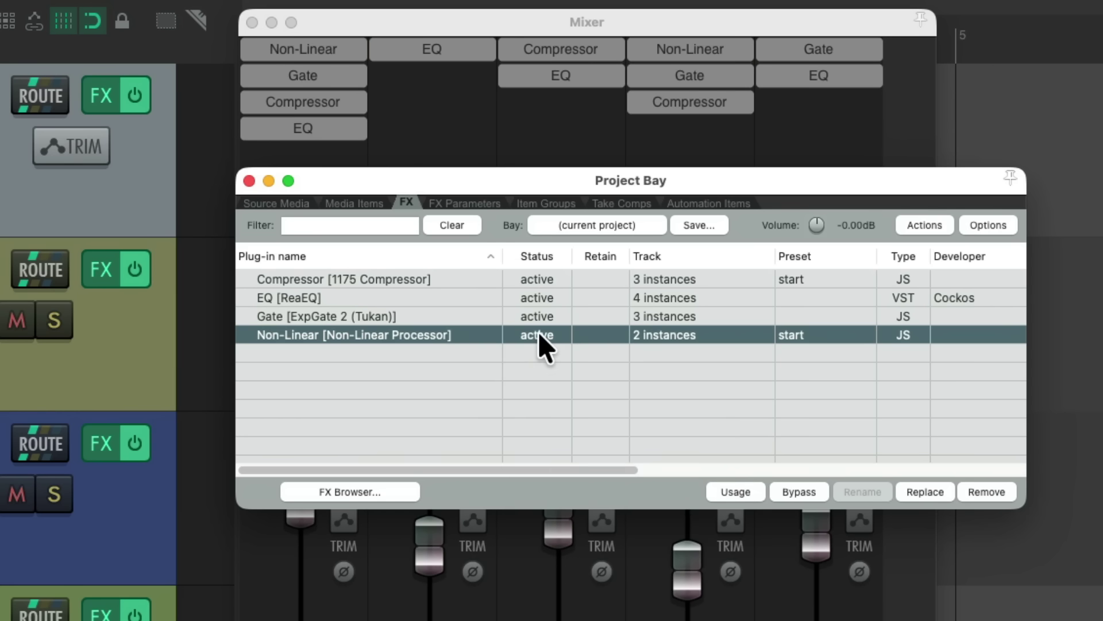
right_click(539, 331)
left_click(567, 378)
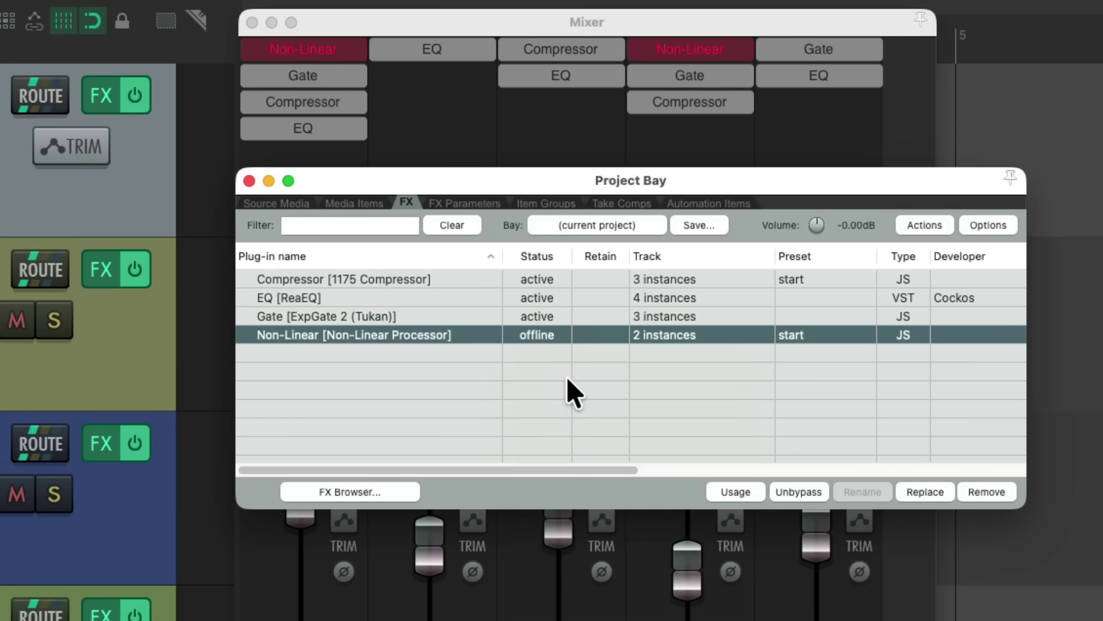
right_click(558, 335)
left_click(573, 384)
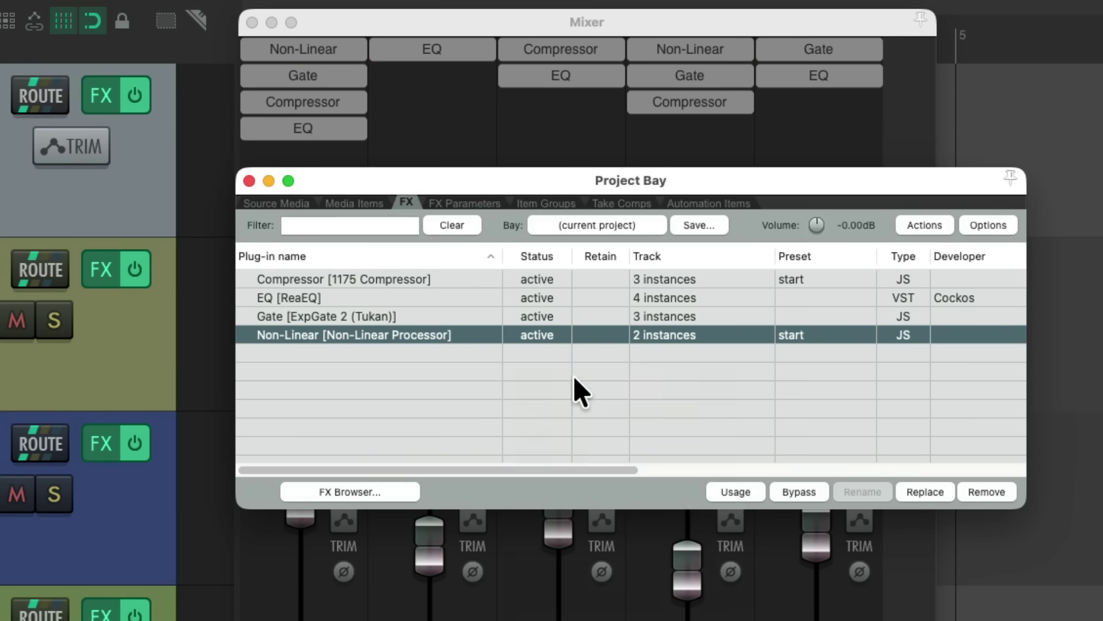
Bypass Gate and EQ across all their tracks, then return both to active
right_click(542, 312)
left_click(546, 339)
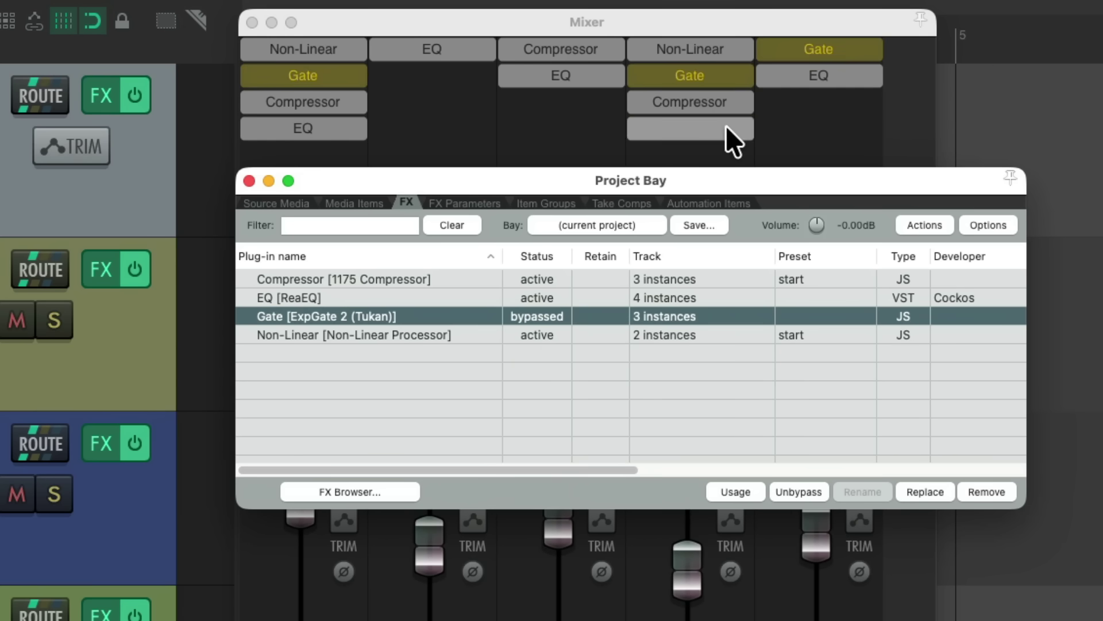
right_click(535, 317)
left_click(552, 341)
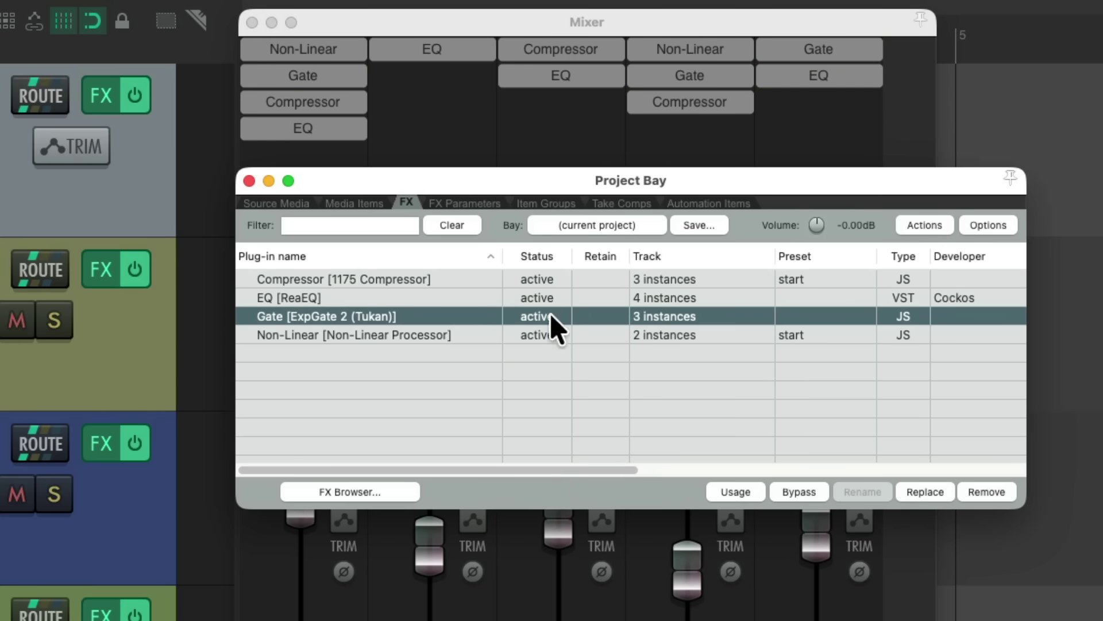
right_click(538, 292)
left_click(555, 318)
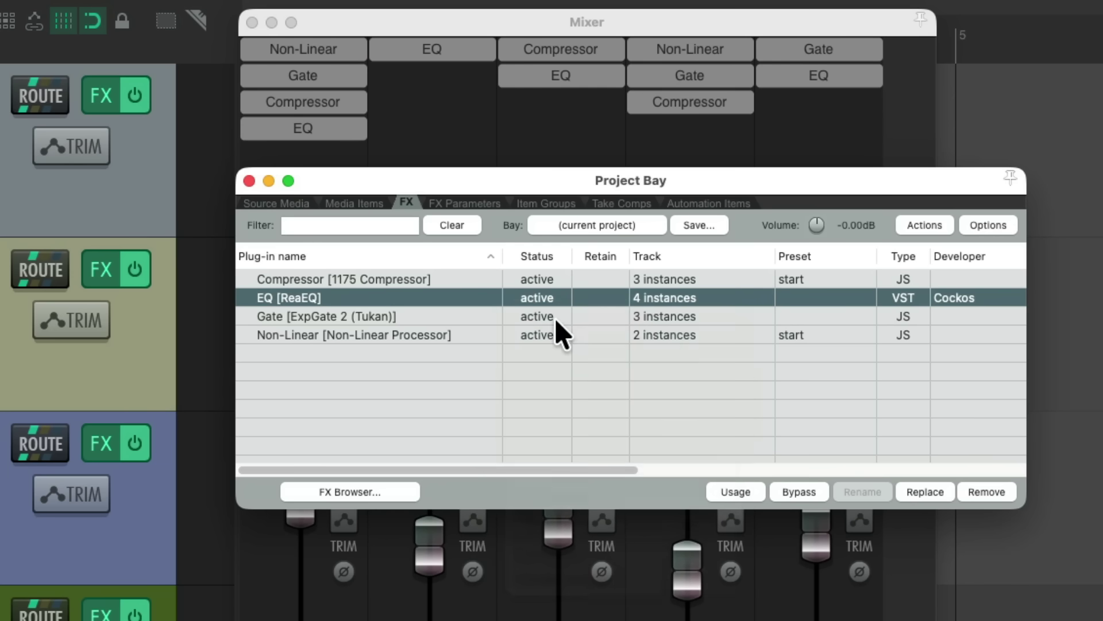
right_click(529, 294)
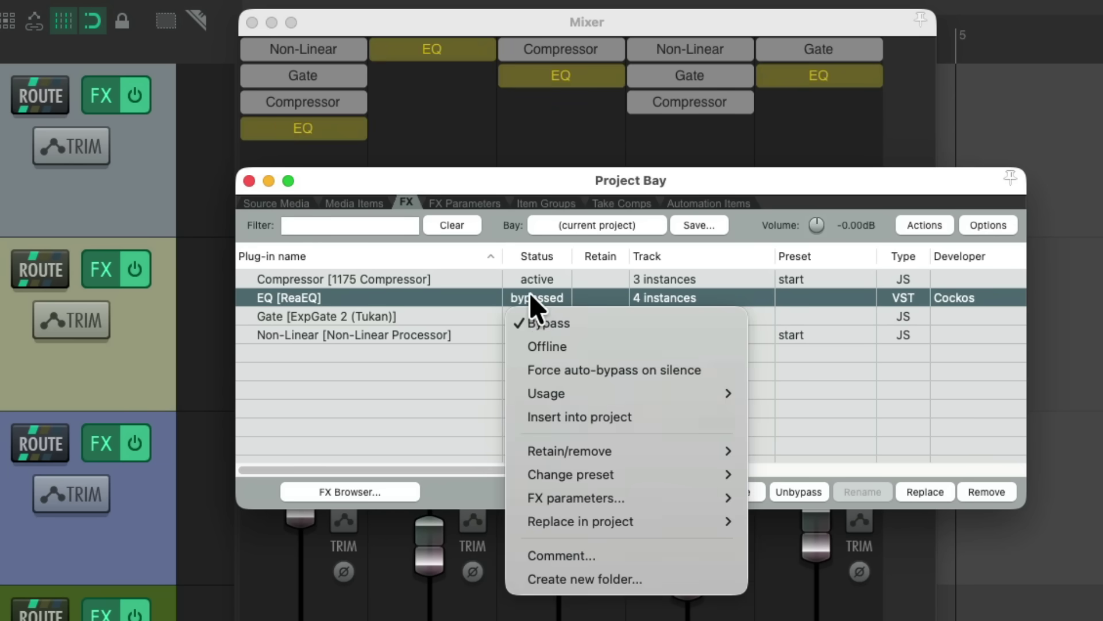
left_click(544, 323)
right_click(535, 278)
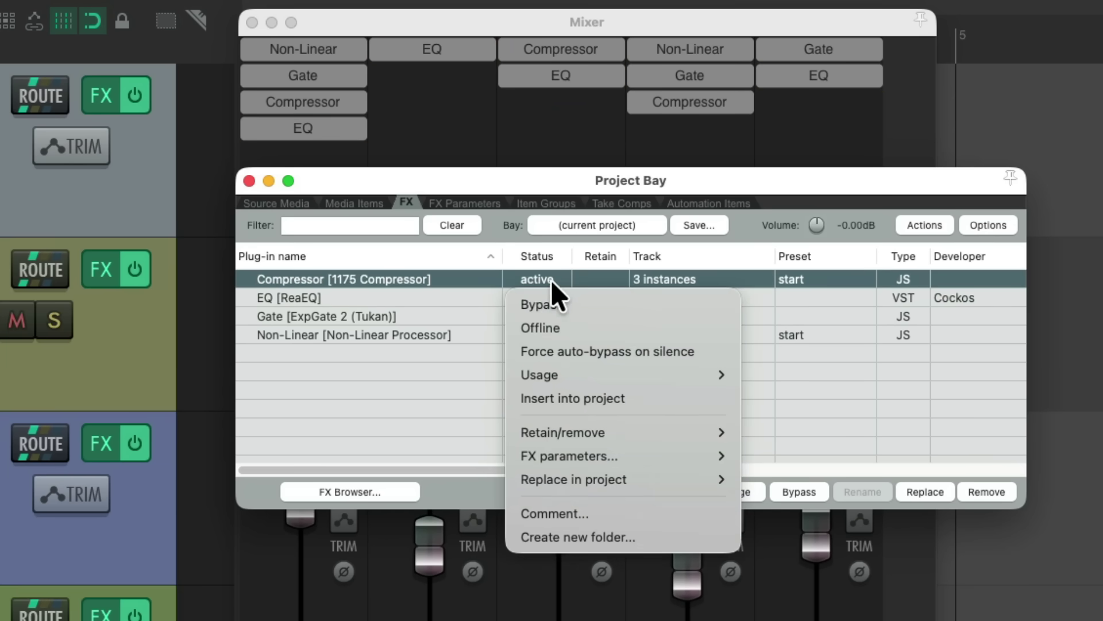
Bypass the Compressor project-wide, set it back to active, and close the Project Bay
left_click(570, 301)
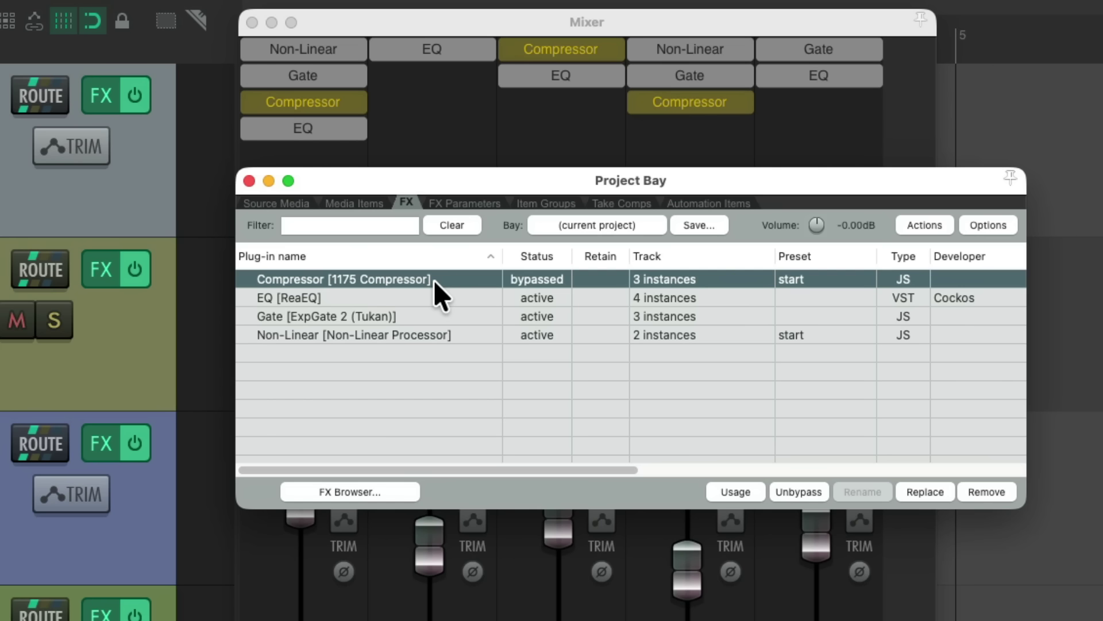
left_click(535, 281)
left_click(551, 298)
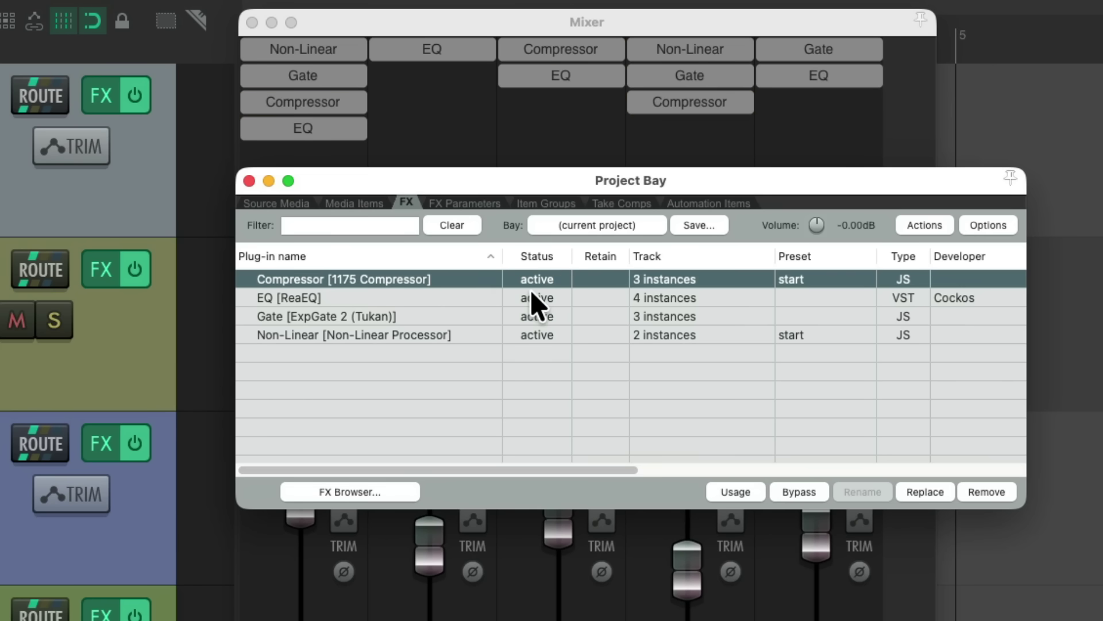
key("Escape")
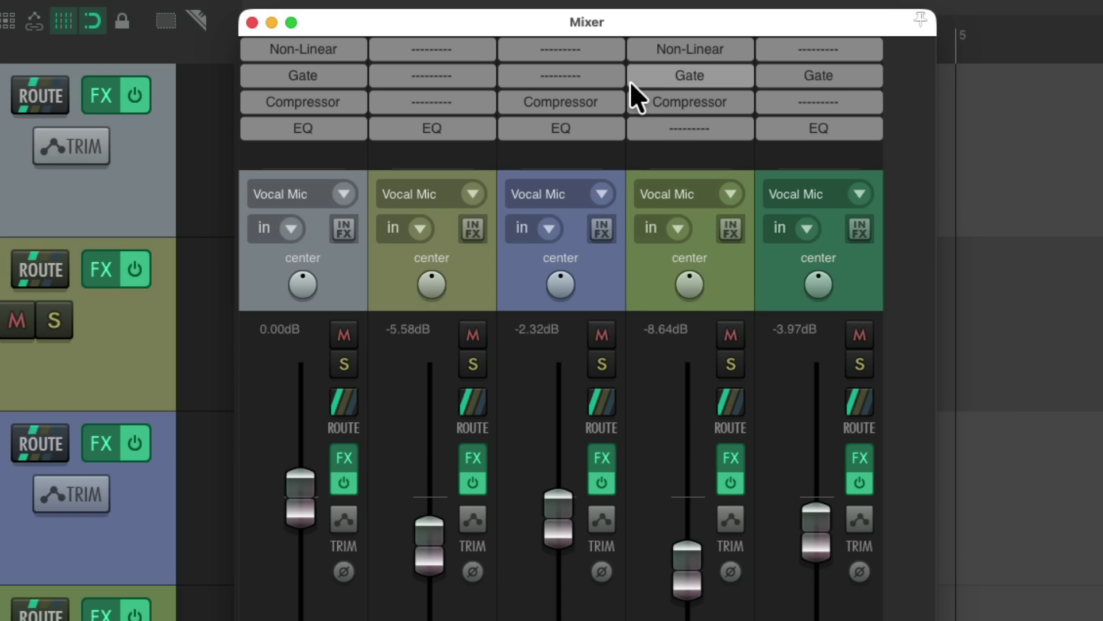
Filter actions to 'sws toggle fx bypass' and test bypassing and restoring FX slots 1–4
key("shift+slash")
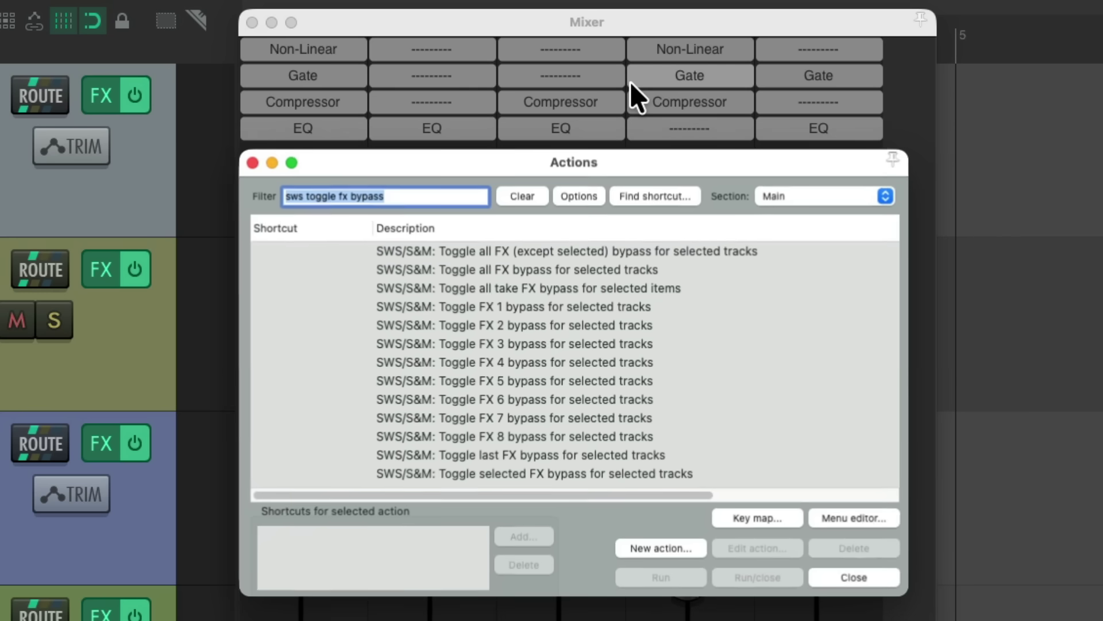
double_click(541, 306)
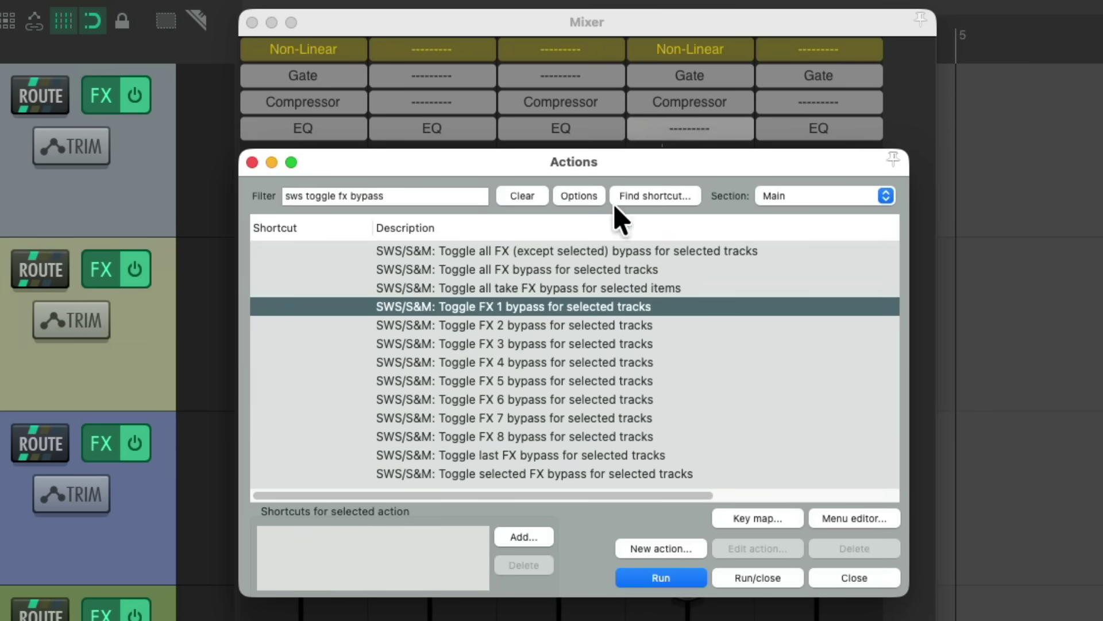
double_click(550, 306)
double_click(545, 321)
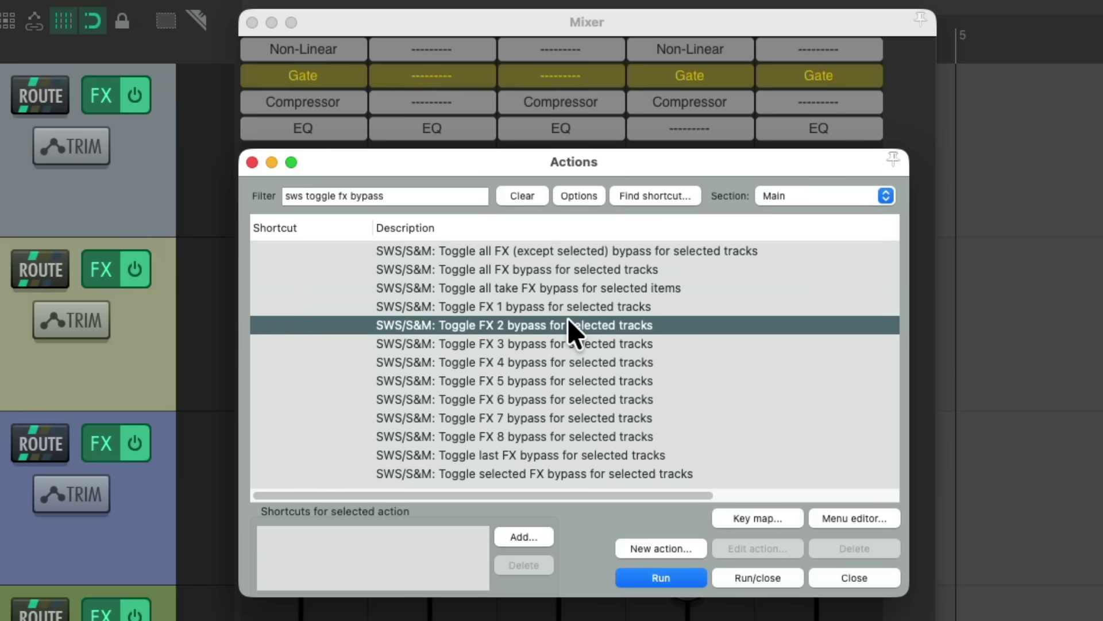
double_click(569, 320)
double_click(557, 337)
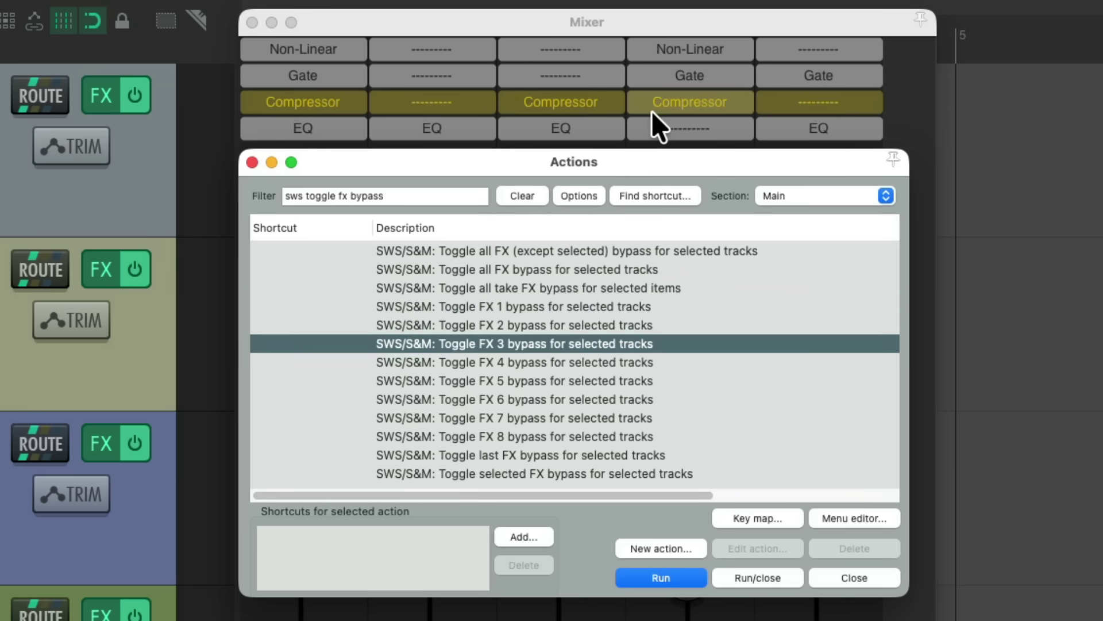
double_click(544, 343)
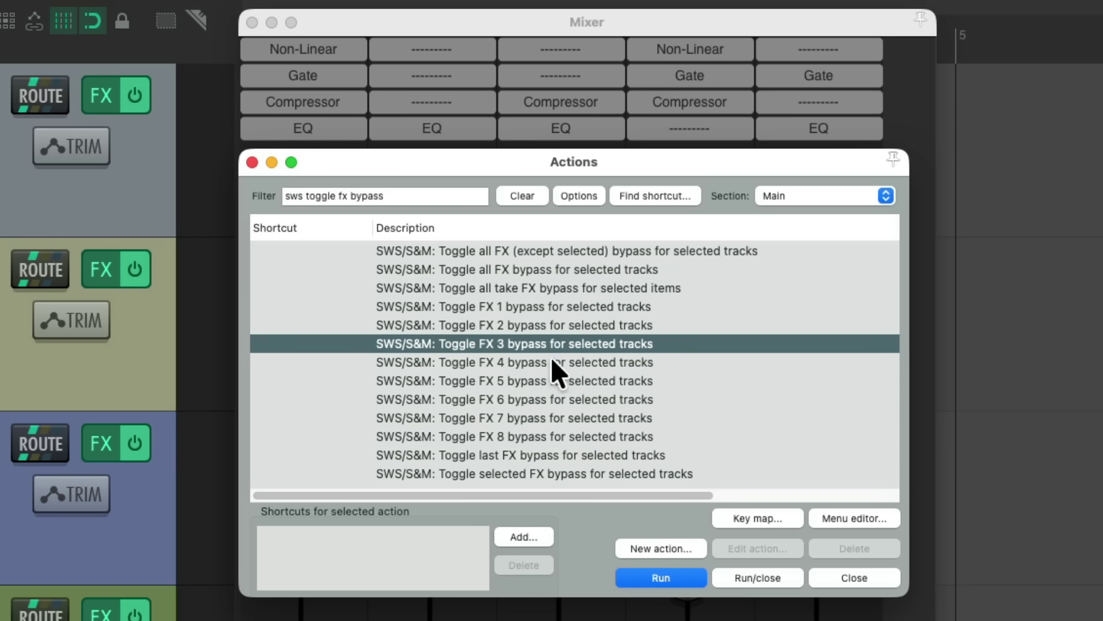
double_click(550, 358)
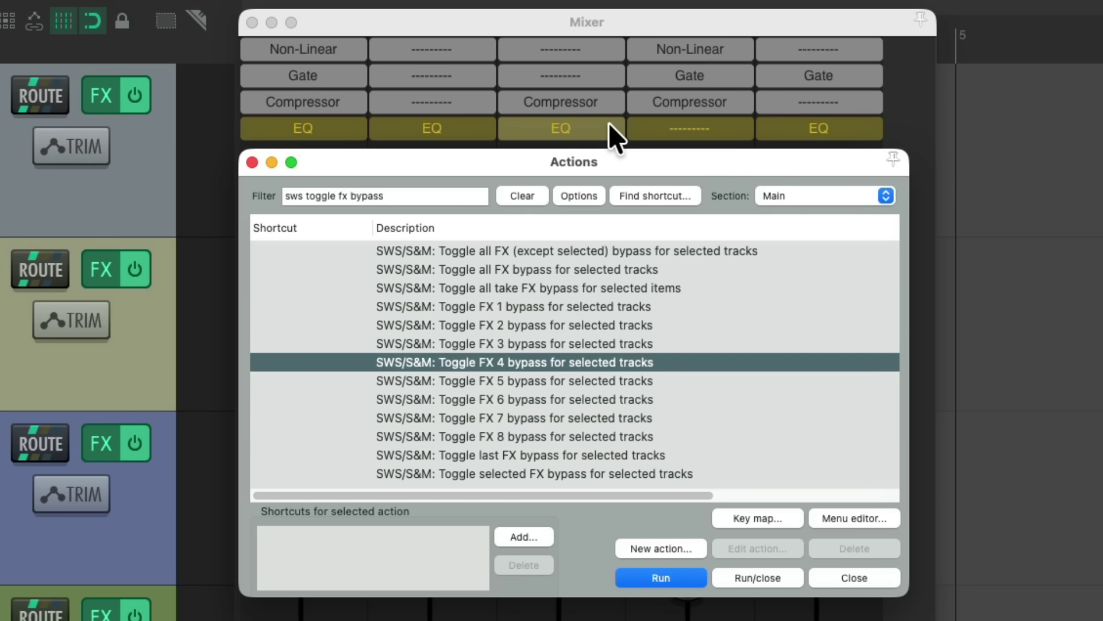
double_click(571, 362)
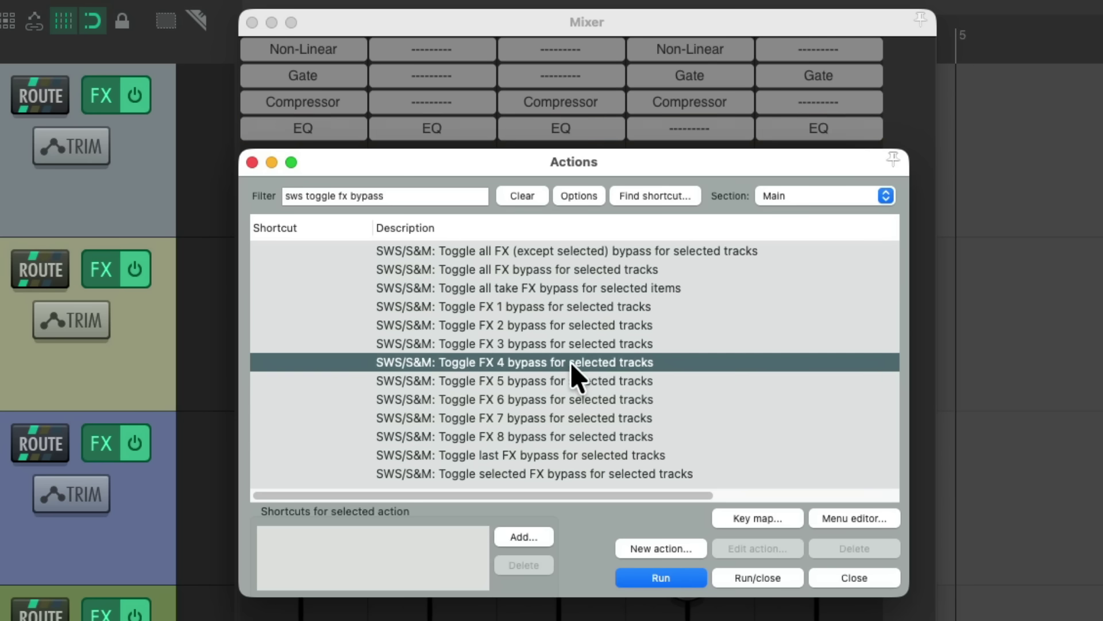
Bypass all four FX slot rows: Non-Linear, Gate, Compressor and EQ
double_click(543, 307)
double_click(541, 324)
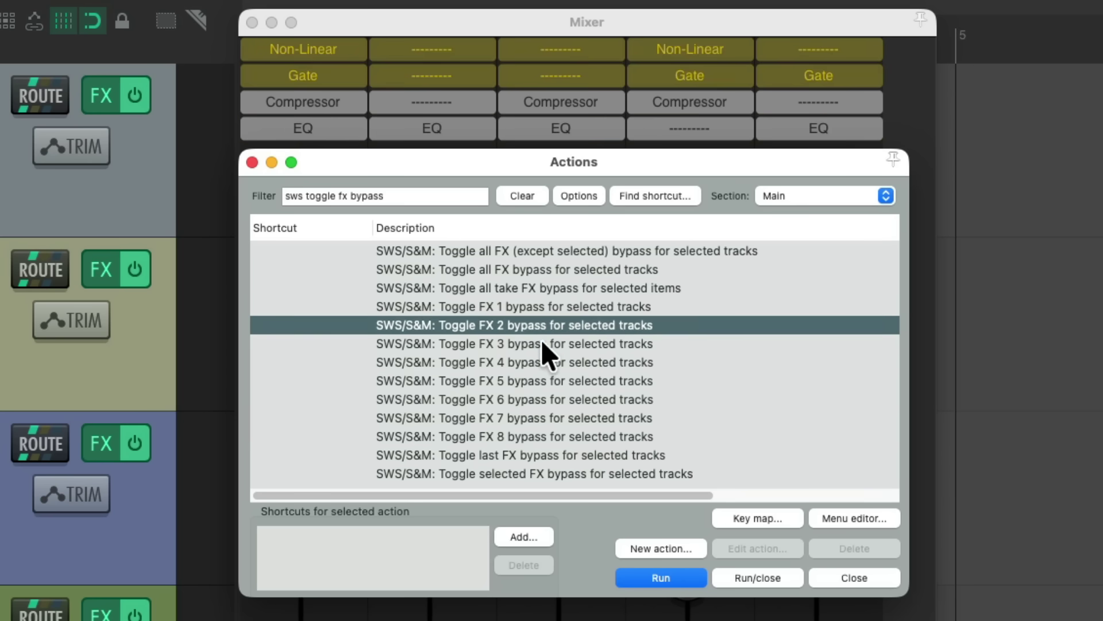
double_click(542, 343)
double_click(541, 361)
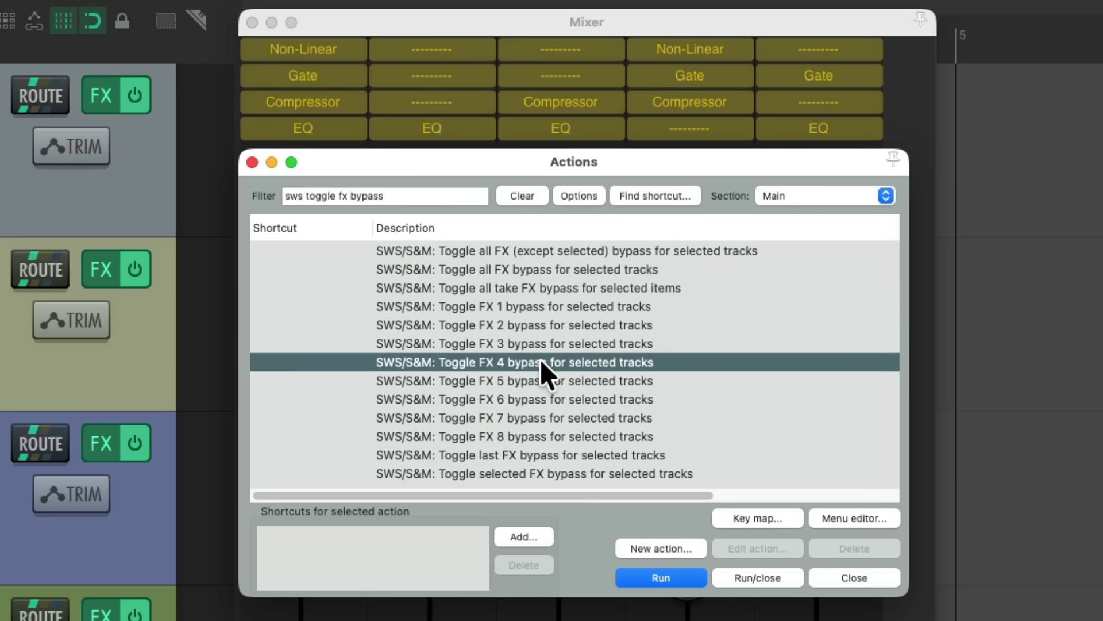
left_click(548, 270)
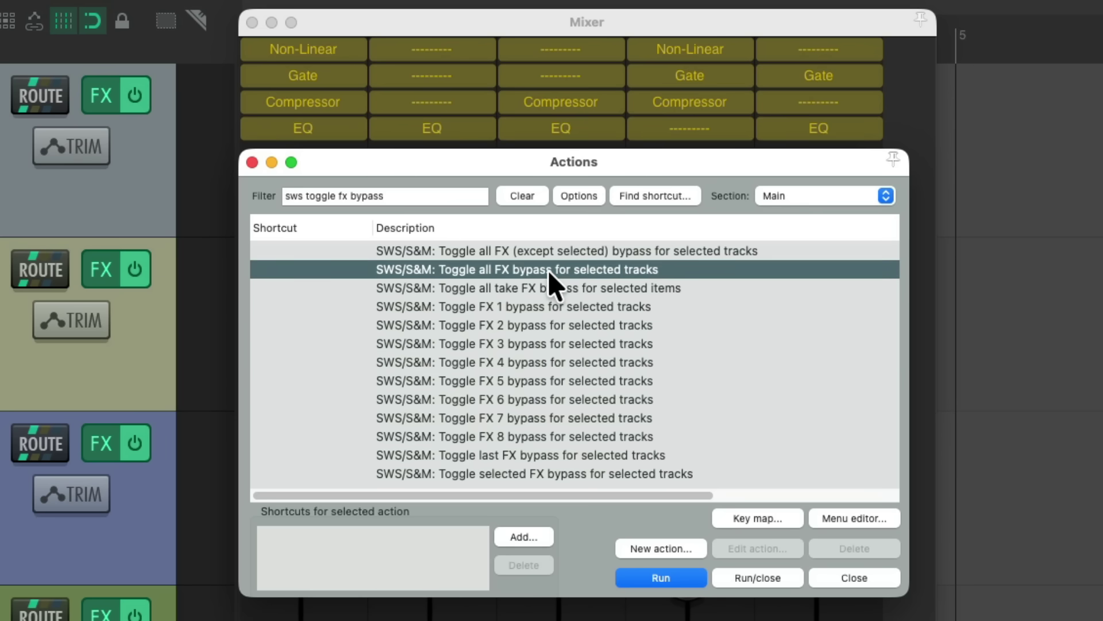
Run 'SWS/S&M: Toggle all FX bypass for selected tracks' to reactivate every effect
double_click(548, 270)
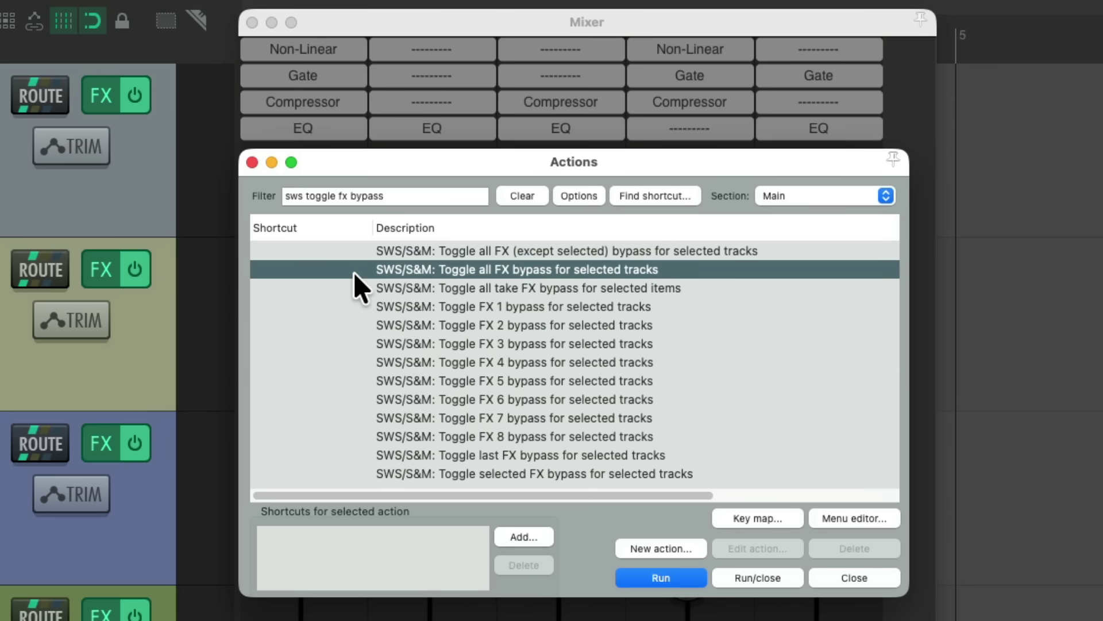